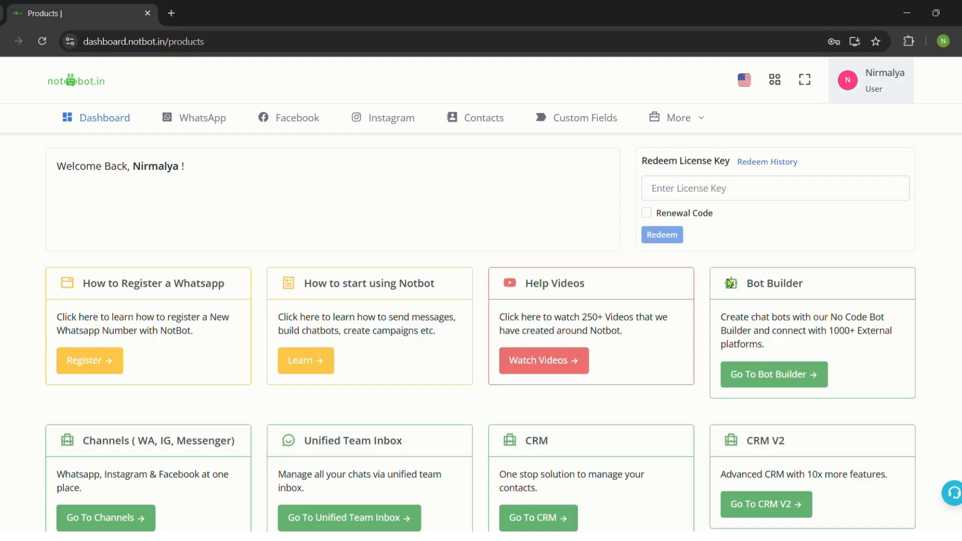
# Go from the dashboard to the Bot Builder's workflow list, which shows Solar Projects Feedback Bot.
pyautogui.scroll(-1, 361, 195)
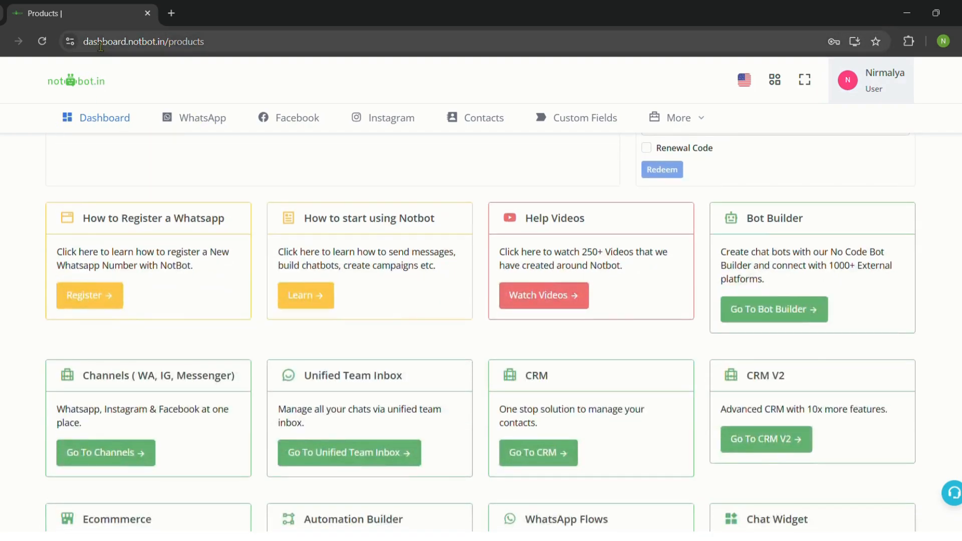
pyautogui.moveTo(92, 51); pyautogui.dragTo(173, 67)
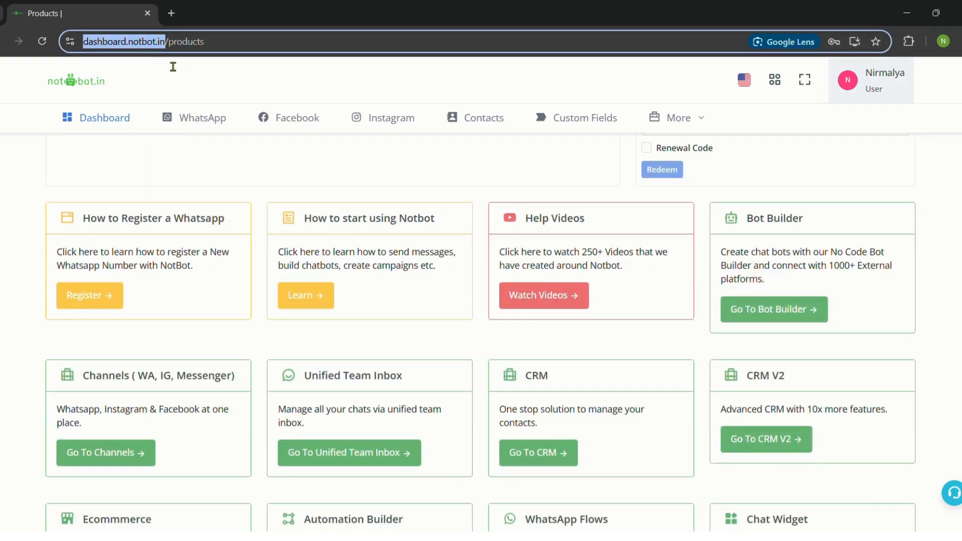
pyautogui.click(172, 73)
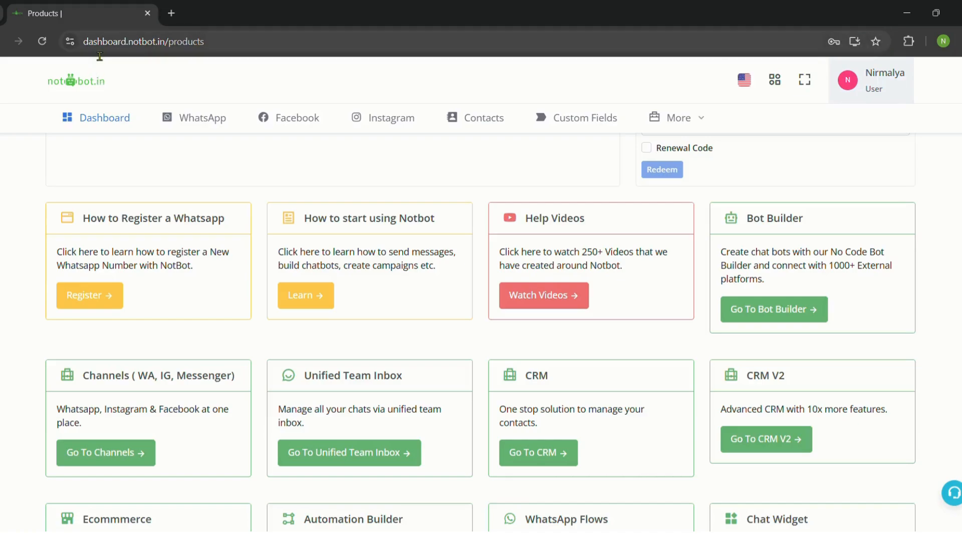
pyautogui.moveTo(93, 51); pyautogui.dragTo(173, 63)
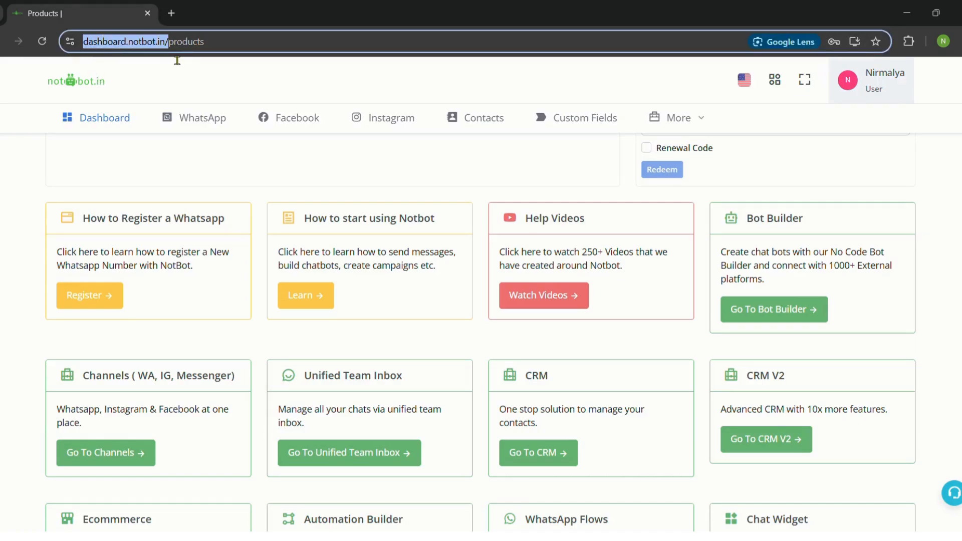
pyautogui.click(173, 63)
pyautogui.scroll(2, 170, 251)
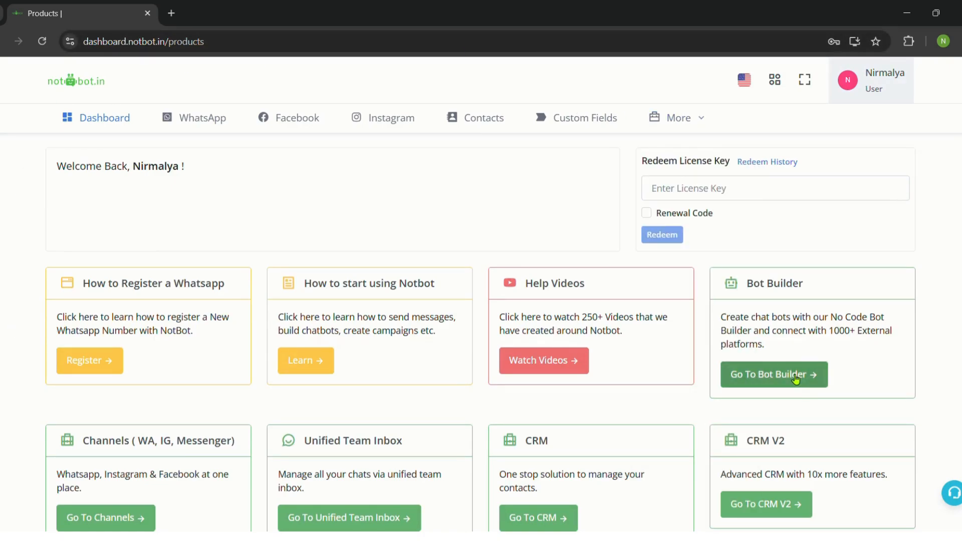
pyautogui.click(796, 379)
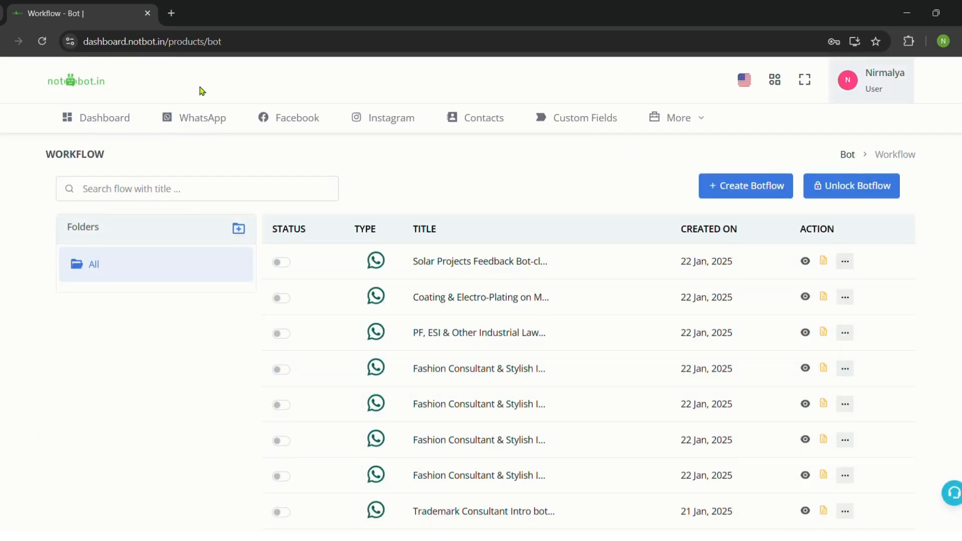
pyautogui.scroll(-3, 459, 210)
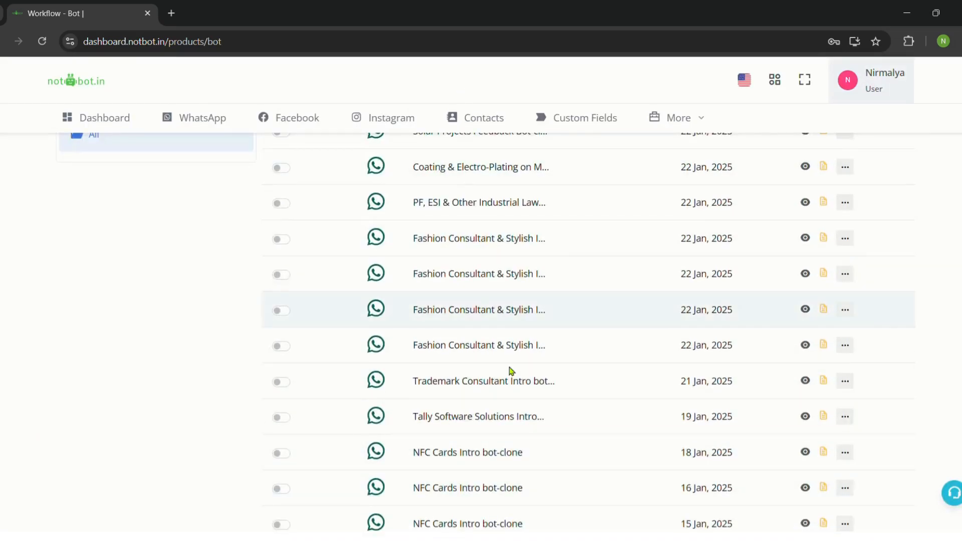
pyautogui.scroll(-7, 451, 301)
pyautogui.scroll(10, 512, 346)
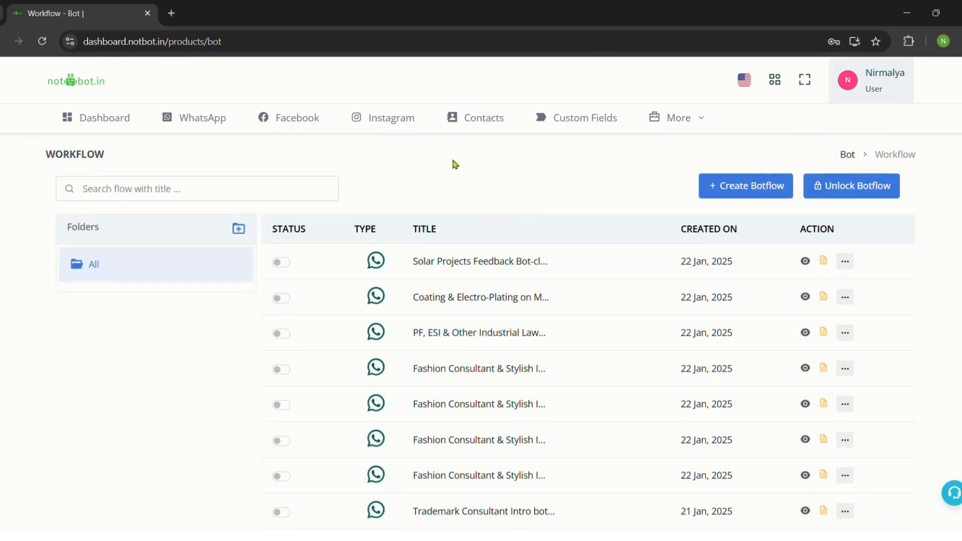
# Create a new botflow and rename it from Untitled to 'Test flow'.
pyautogui.click(740, 191)
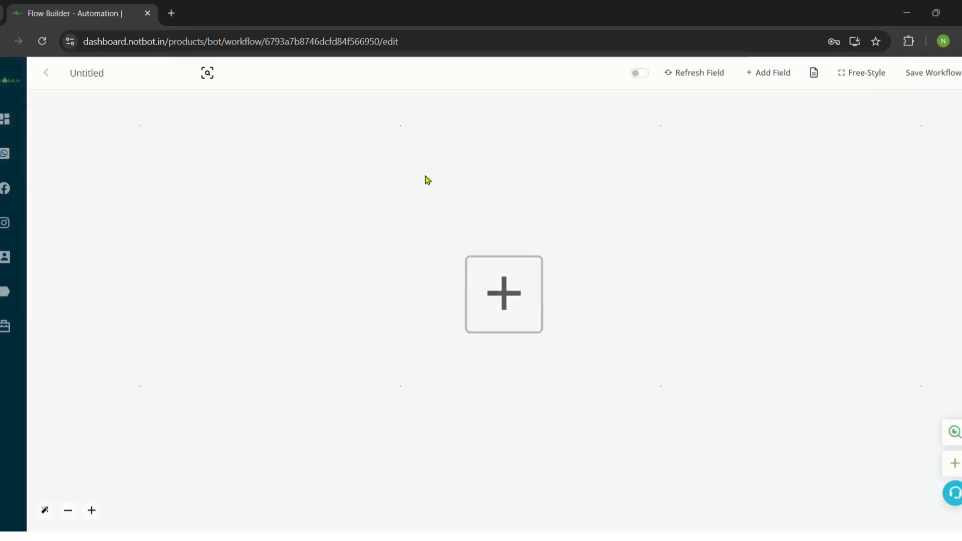
pyautogui.click(88, 73)
pyautogui.doubleClick(98, 83)
pyautogui.write('Test flow')
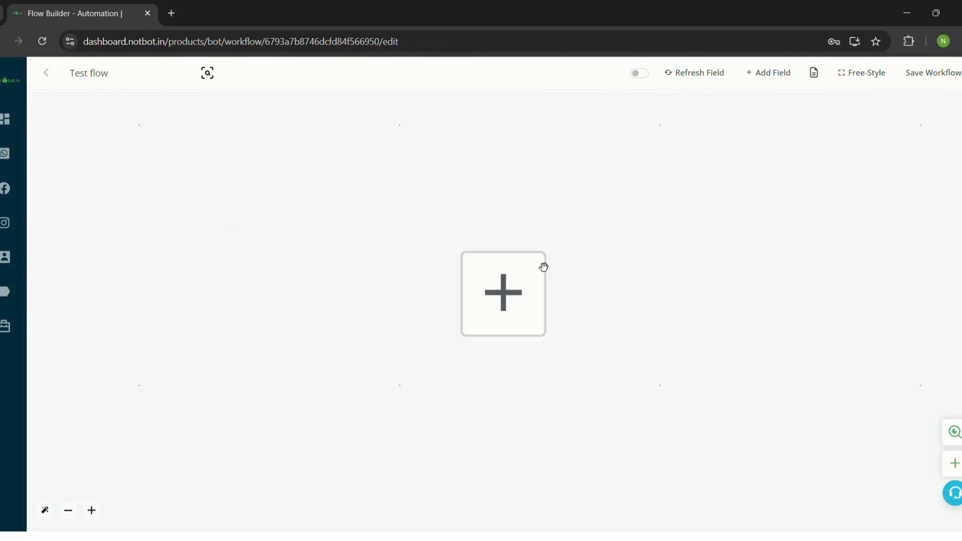
# Add a WhatsApp keyword trigger: Version 2, Deloitte by Notbot channel, message is 'testing'.
pyautogui.click(504, 302)
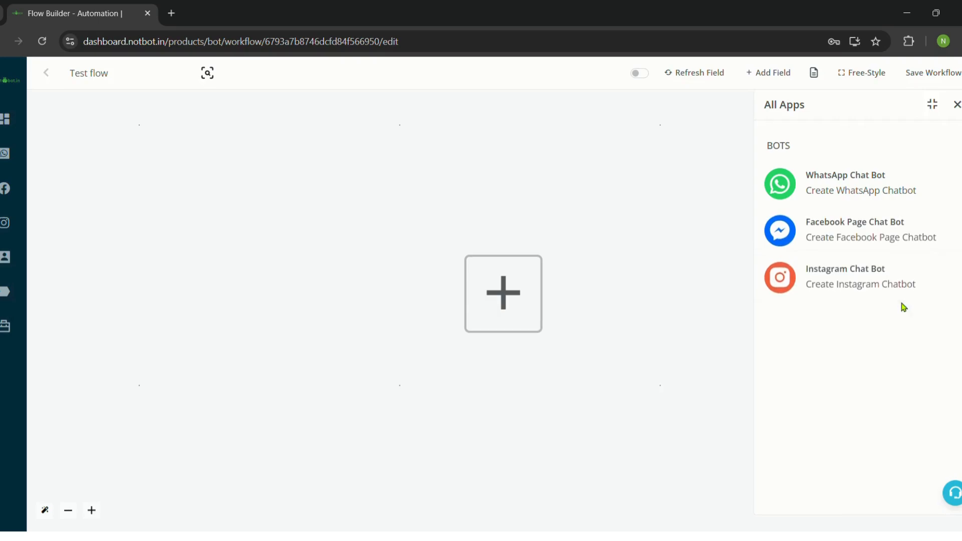
pyautogui.click(856, 183)
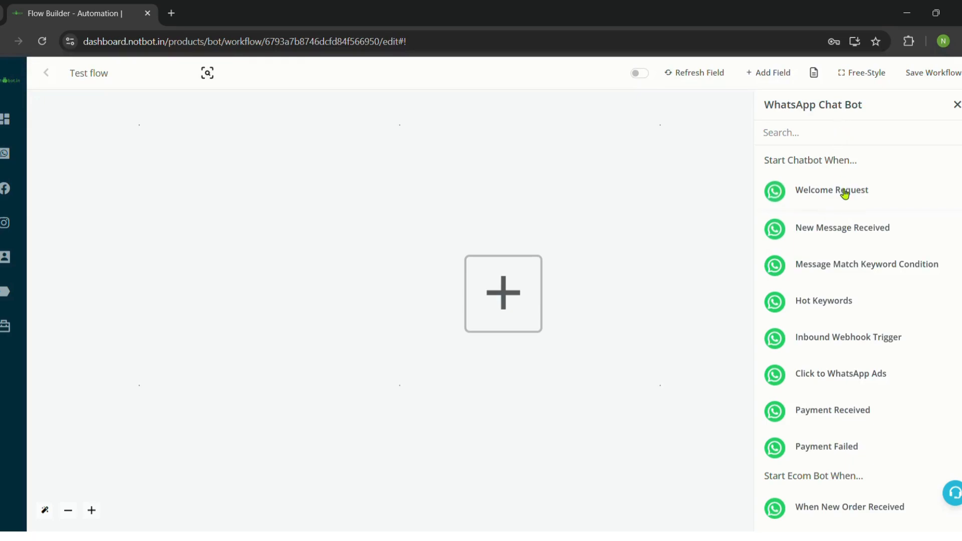
pyautogui.click(828, 268)
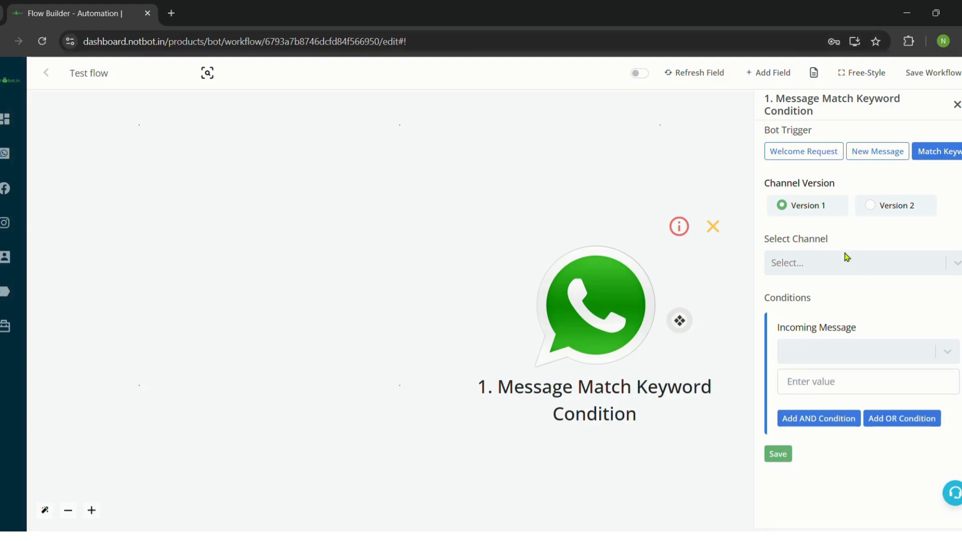
pyautogui.click(873, 207)
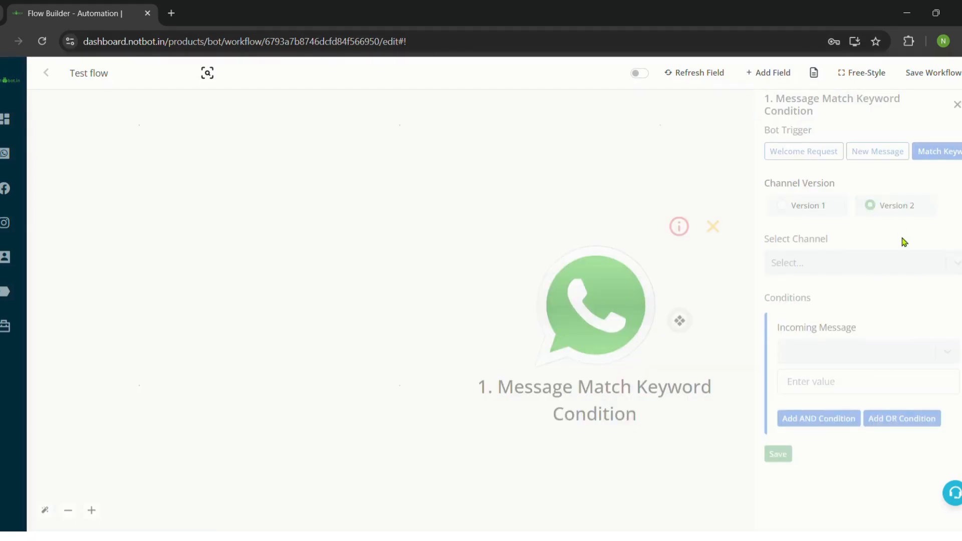
pyautogui.click(944, 264)
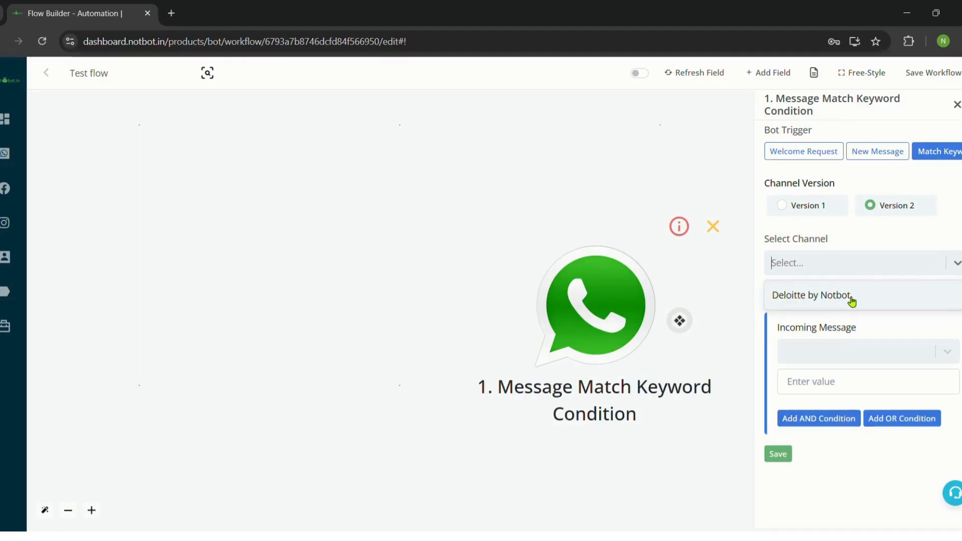
pyautogui.click(850, 301)
pyautogui.click(850, 357)
pyautogui.click(832, 407)
pyautogui.click(827, 386)
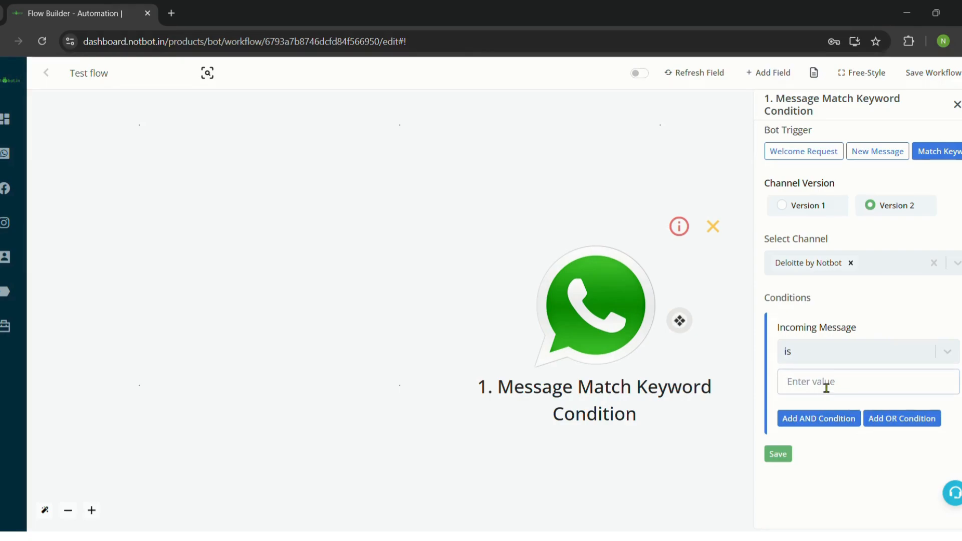
pyautogui.write('testing')
pyautogui.click(783, 457)
# Add a new step after the keyword trigger and make it an Ask Question step.
pyautogui.moveTo(862, 286); pyautogui.dragTo(517, 232)
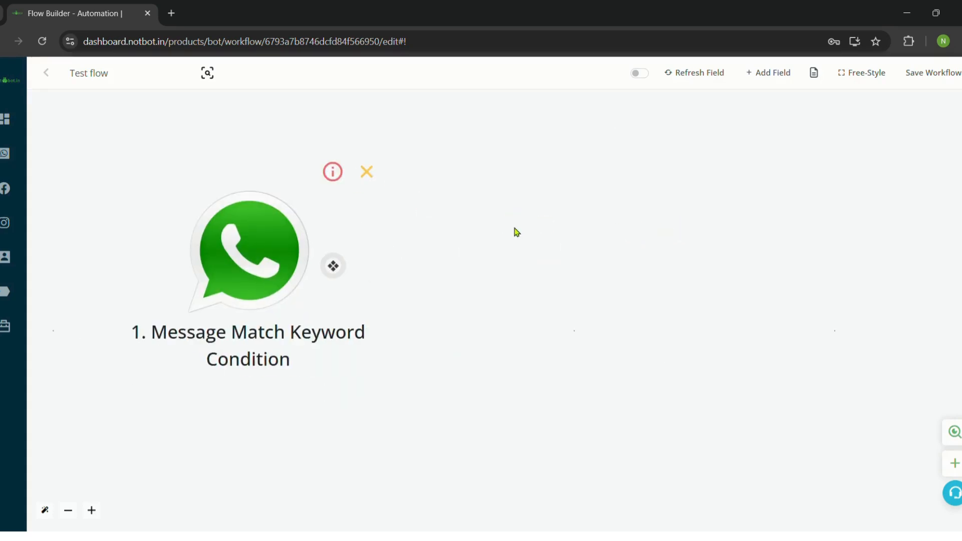
pyautogui.scroll(-3, 507, 235)
pyautogui.moveTo(495, 290); pyautogui.dragTo(421, 369)
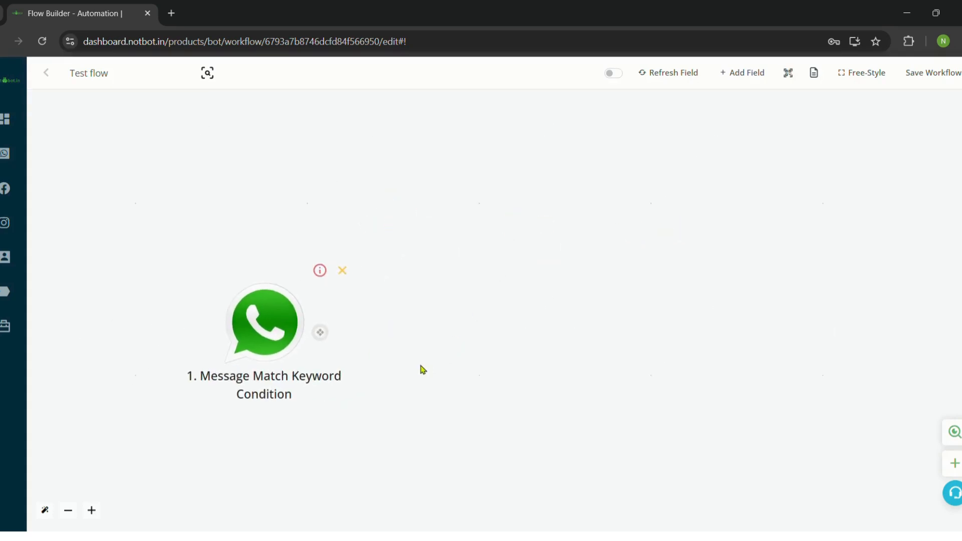
pyautogui.click(320, 334)
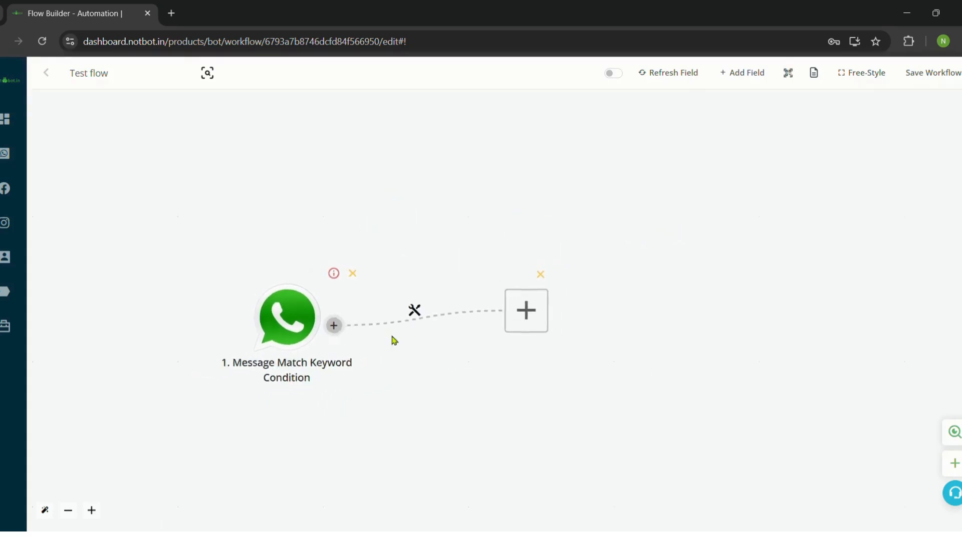
pyautogui.click(474, 306)
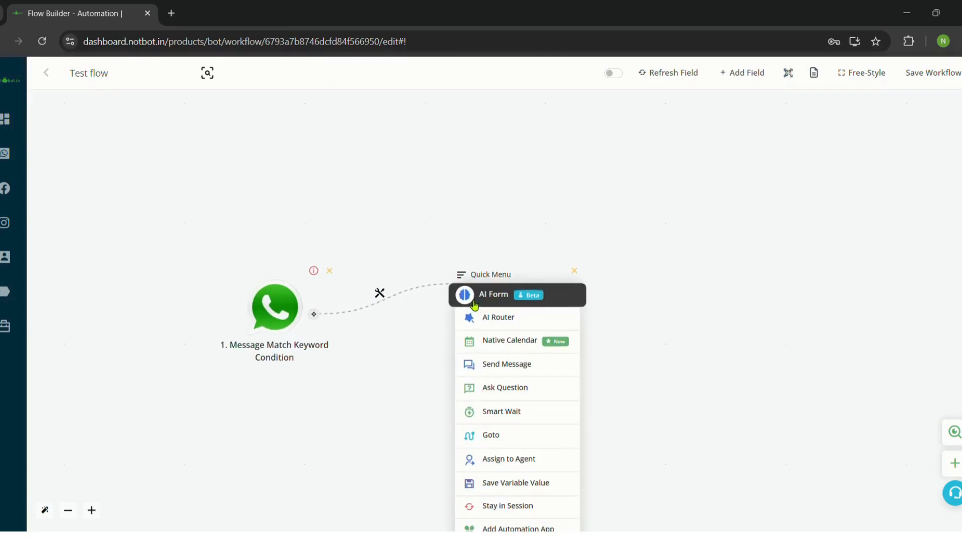
pyautogui.moveTo(476, 280)
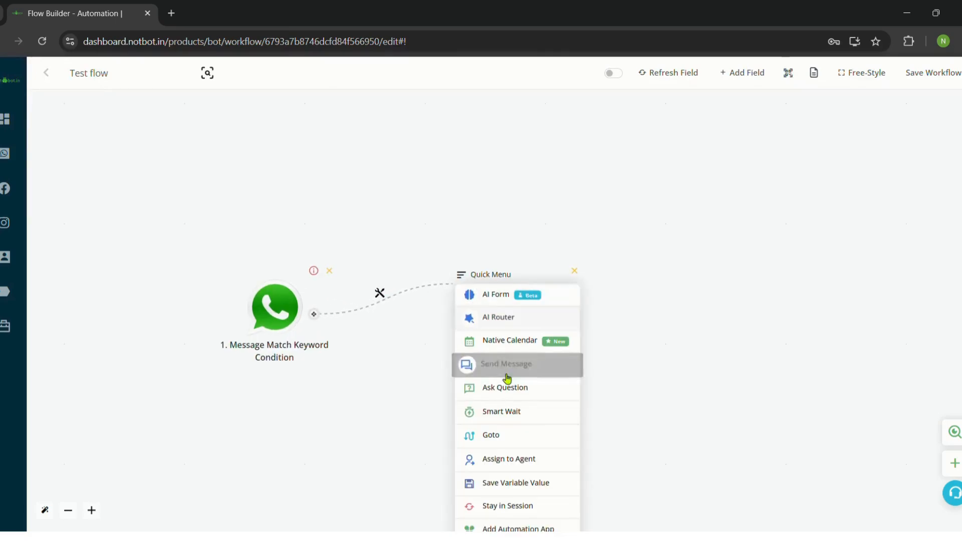
pyautogui.moveTo(619, 388); pyautogui.dragTo(596, 285)
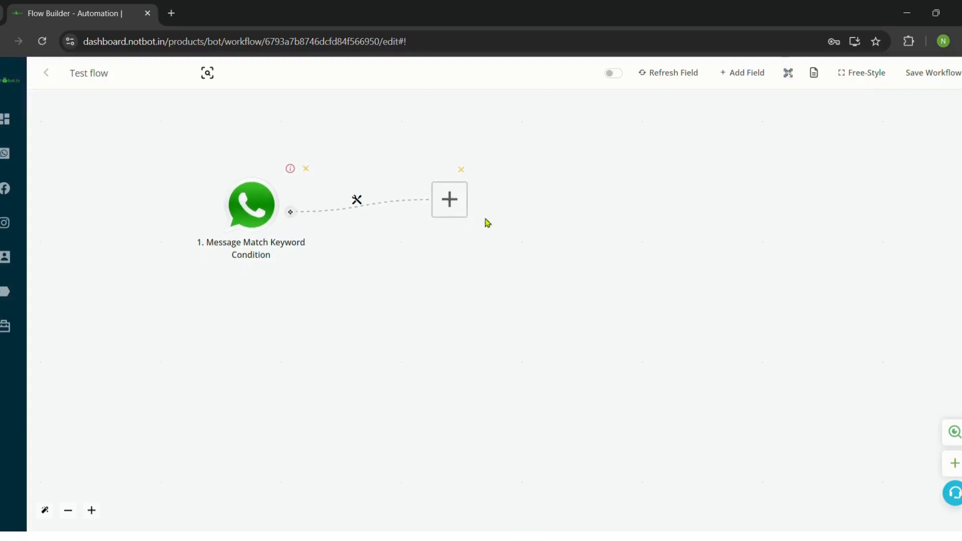
pyautogui.moveTo(455, 200)
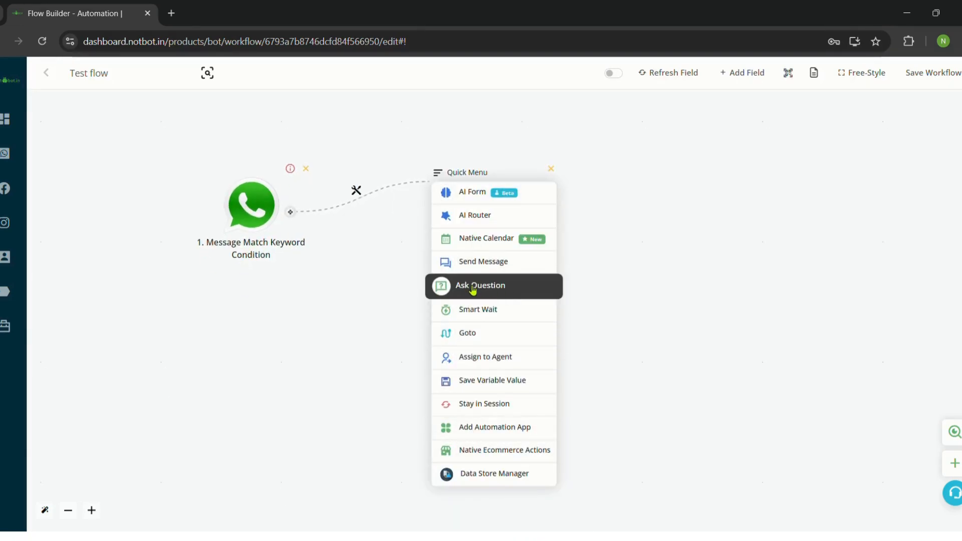
pyautogui.moveTo(430, 214)
pyautogui.click(494, 288)
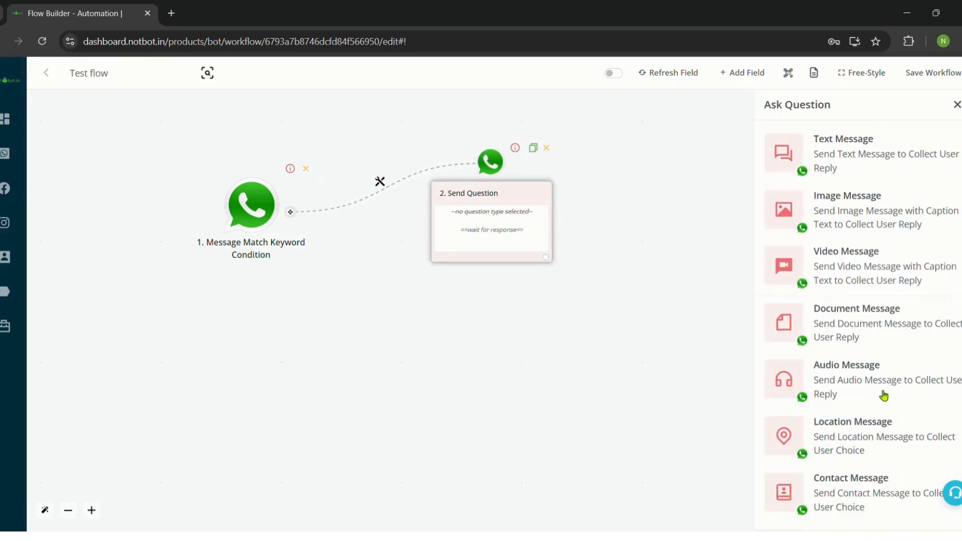
pyautogui.scroll(-3, 897, 286)
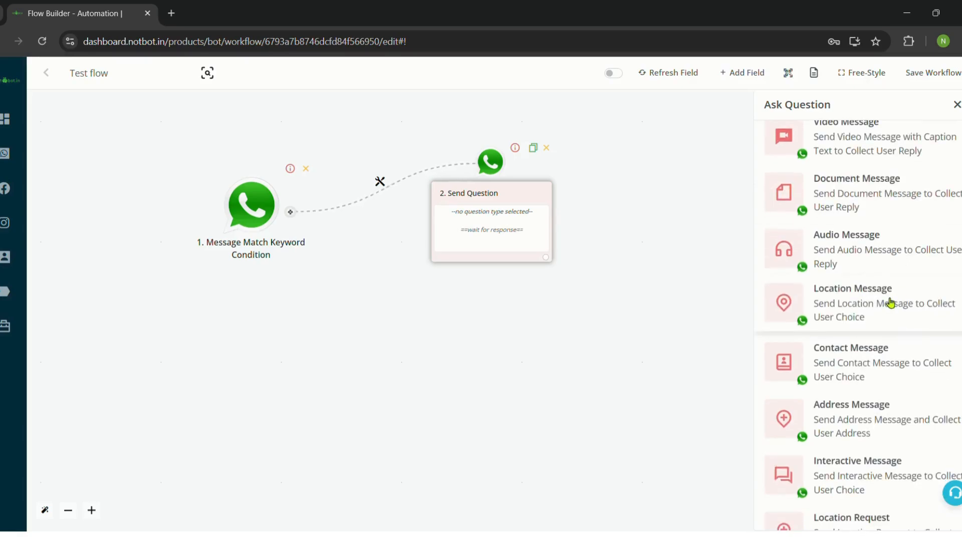
pyautogui.scroll(-1, 891, 302)
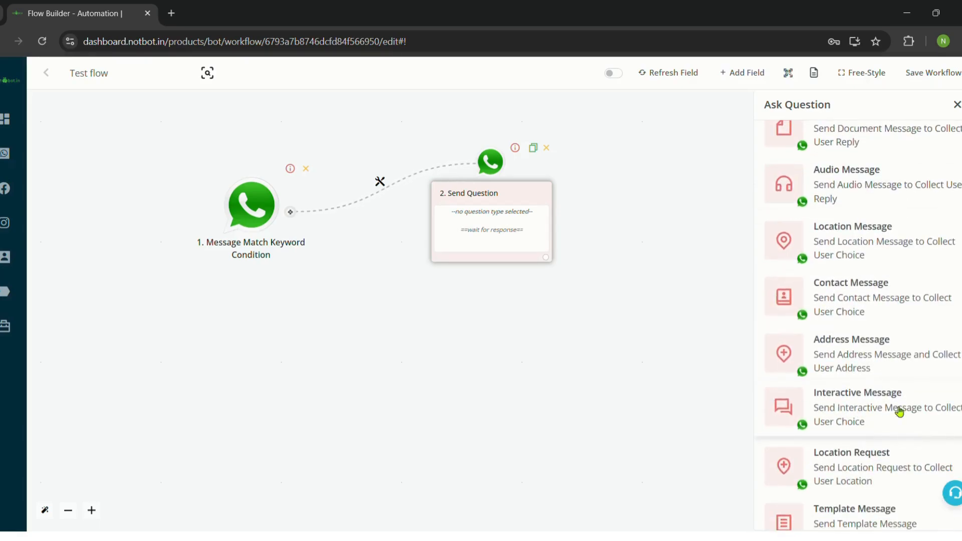
# Make it an Interactive Message with body 'Hey, Welcome to Notbot! What are you looking for?'.
pyautogui.click(846, 412)
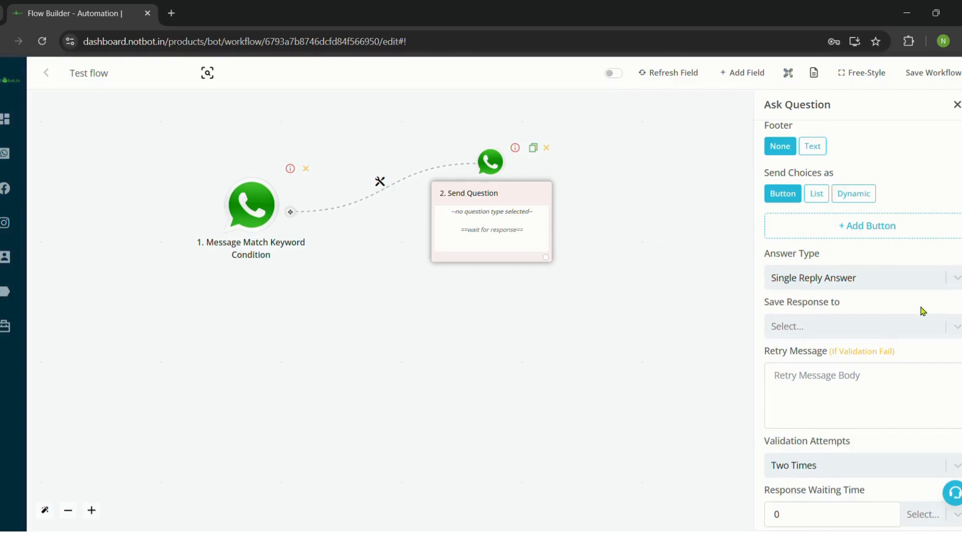
pyautogui.scroll(3, 868, 318)
pyautogui.click(852, 275)
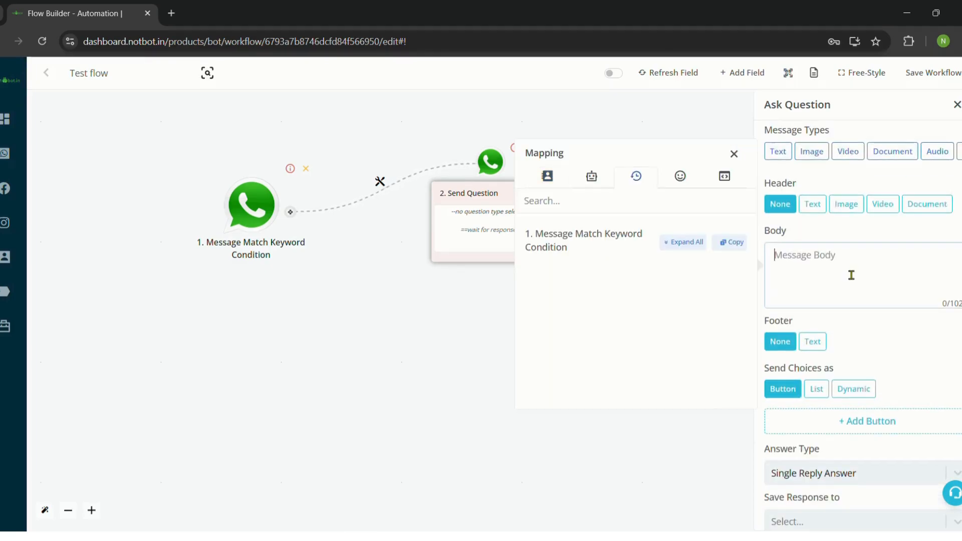
pyautogui.click(734, 153)
pyautogui.click(825, 267)
pyautogui.write('Hey, Welcome to')
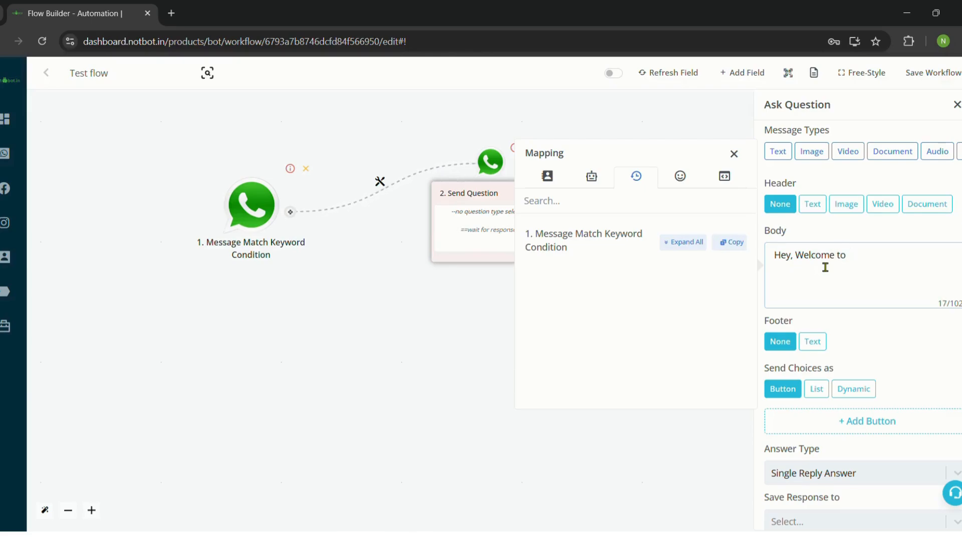
pyautogui.press('BackSpace')
pyautogui.write('Notbot!  ')
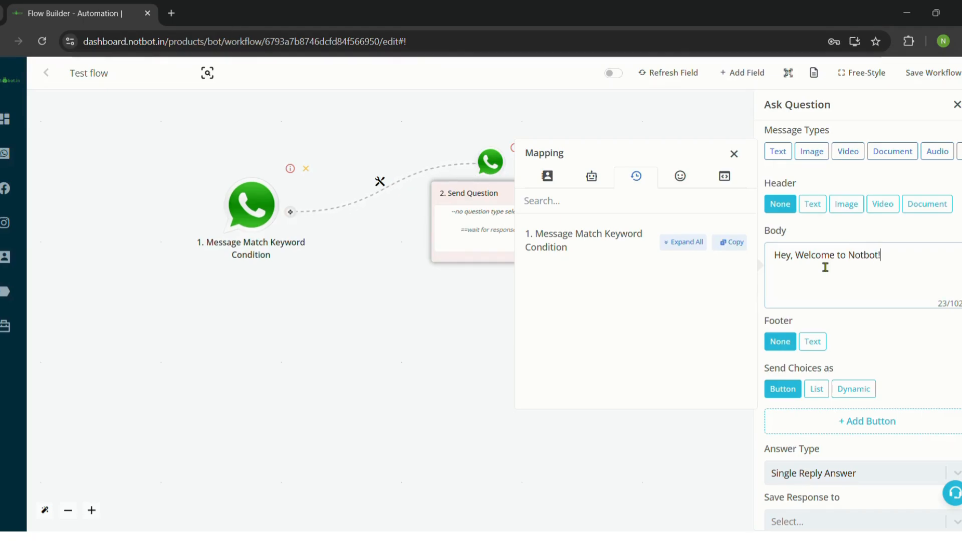
pyautogui.write('What are you looking for?')
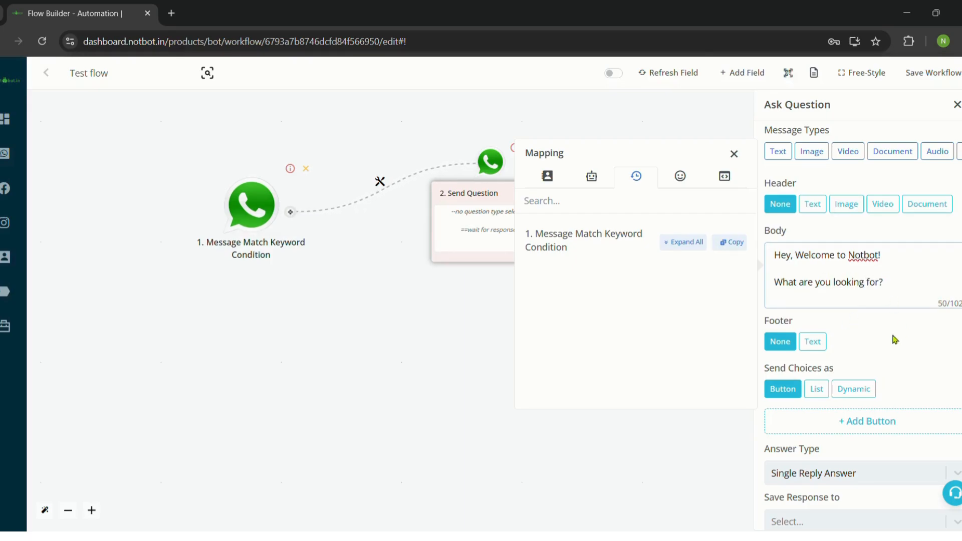
pyautogui.scroll(-1, 851, 306)
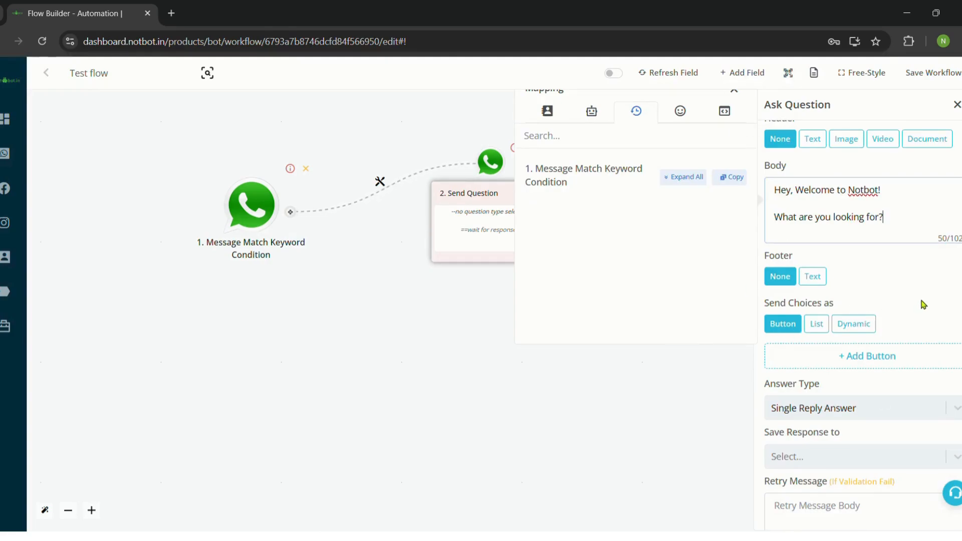
pyautogui.scroll(-1, 929, 300)
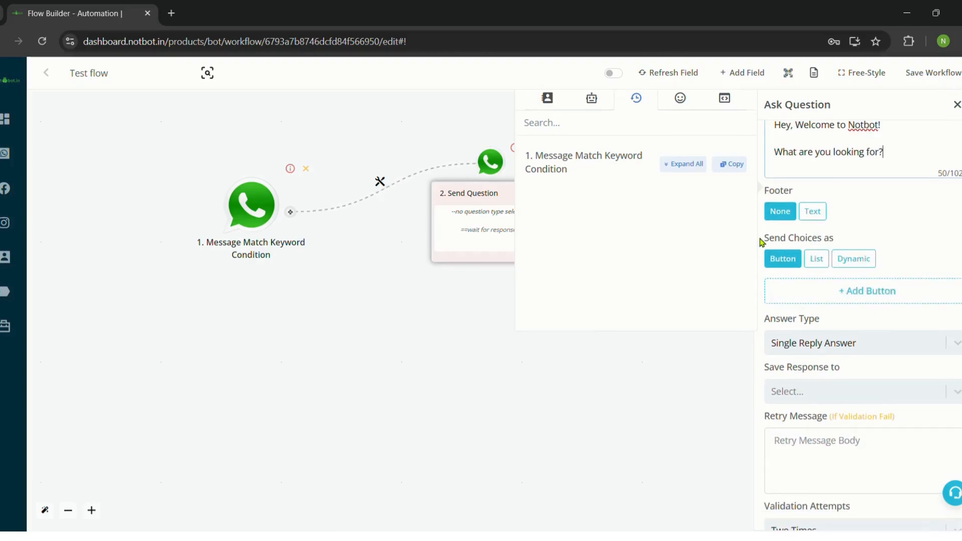
# Add two reply buttons labelled Chatbots and WhatsApp API.
pyautogui.click(895, 291)
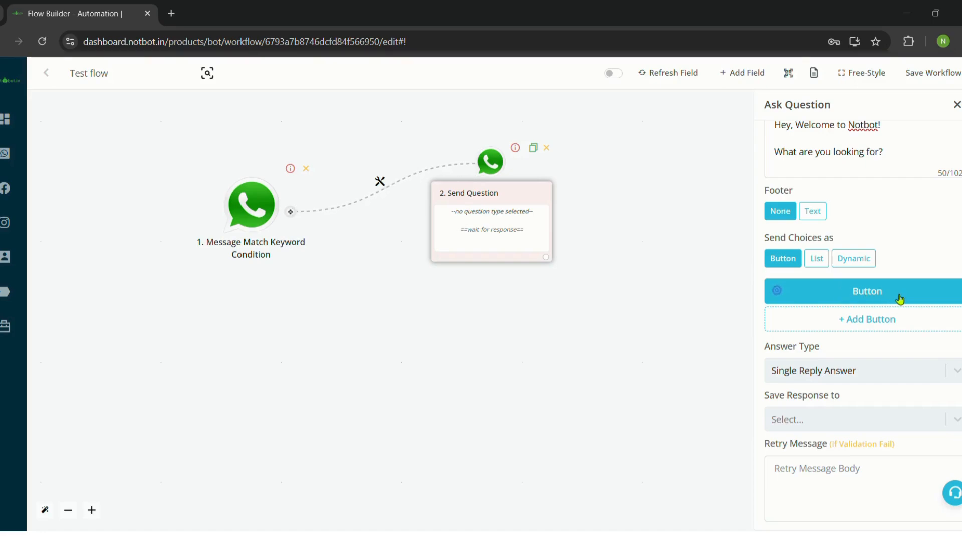
pyautogui.click(777, 290)
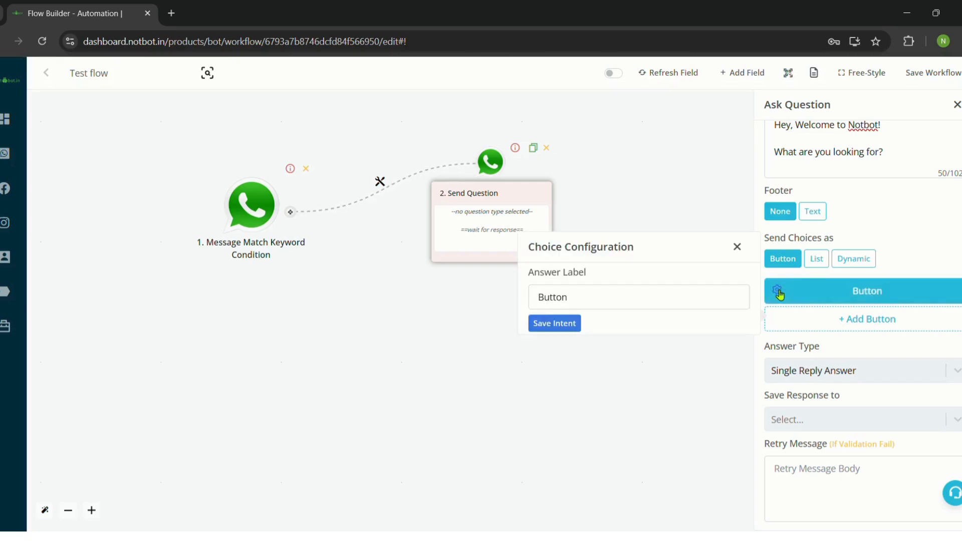
pyautogui.hotkey('ctrl', 'a')
pyautogui.press('BackSpace')
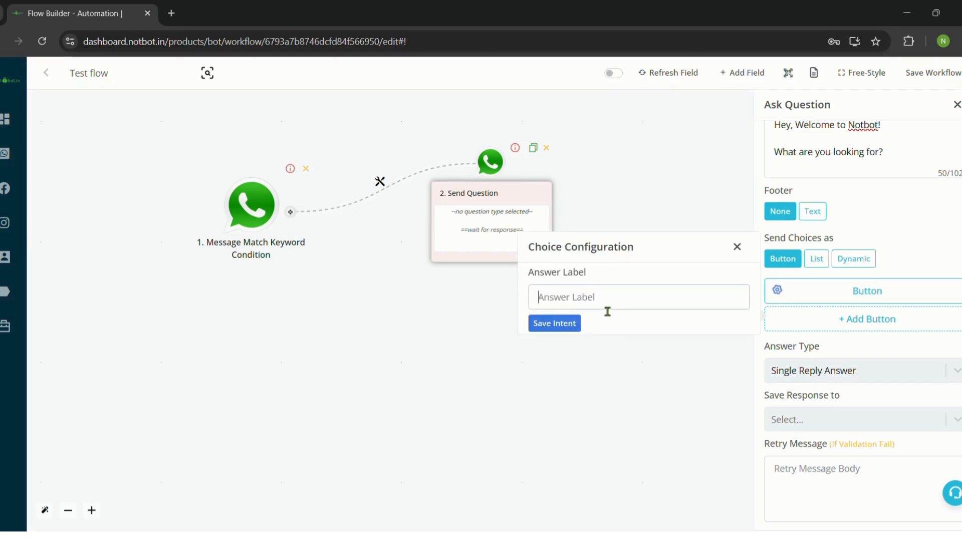
pyautogui.write('Chatbo')
pyautogui.click(574, 325)
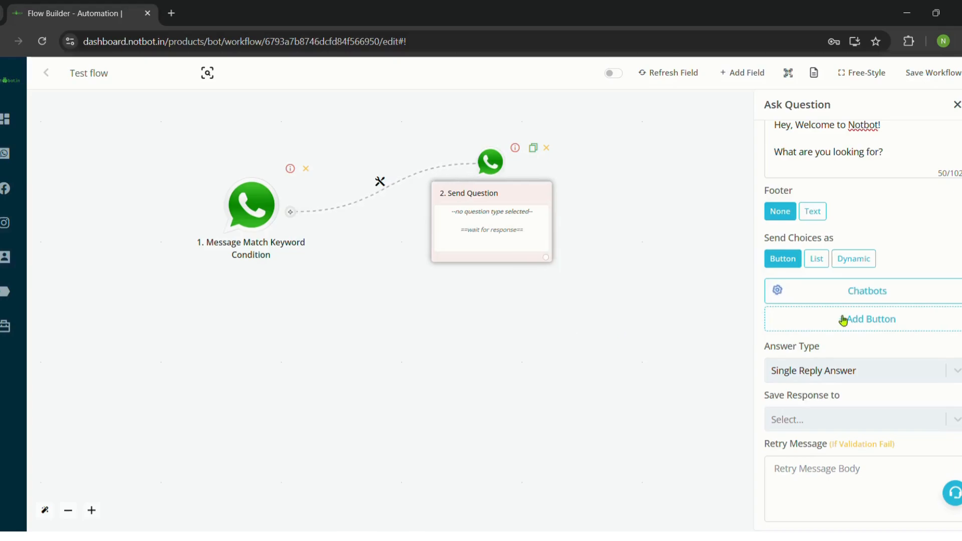
pyautogui.click(873, 326)
pyautogui.click(784, 324)
pyautogui.doubleClick(597, 337)
pyautogui.press('BackSpace')
pyautogui.write('WhatsApp API')
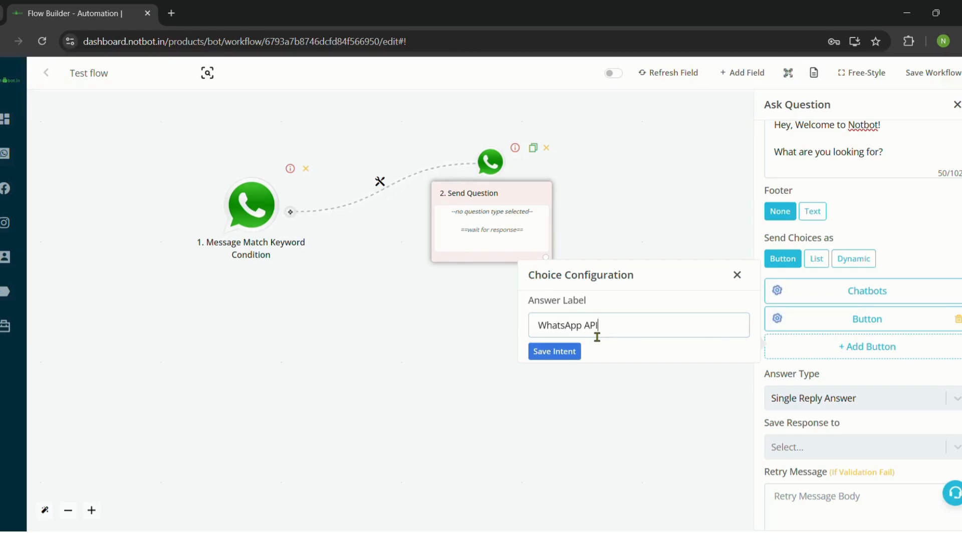
pyautogui.click(556, 351)
# Add a third button labelled CRM, leave the response field unset, and save the question.
pyautogui.click(877, 347)
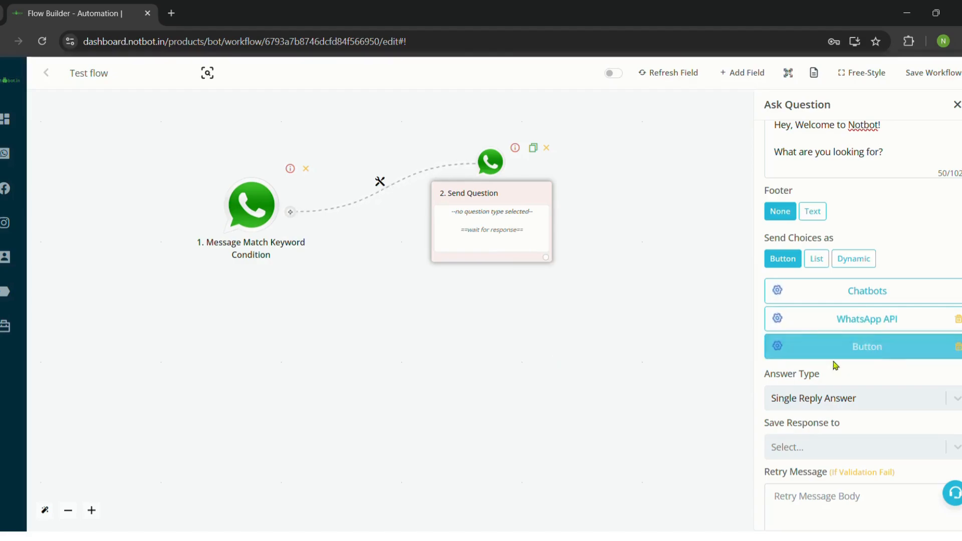
pyautogui.click(785, 351)
pyautogui.doubleClick(601, 362)
pyautogui.press('BackSpace')
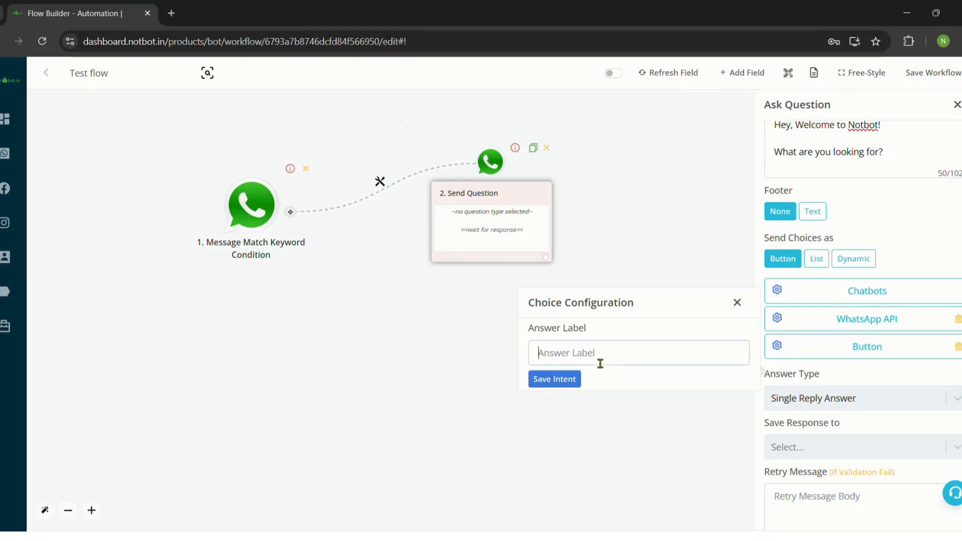
pyautogui.write('CRM')
pyautogui.click(563, 381)
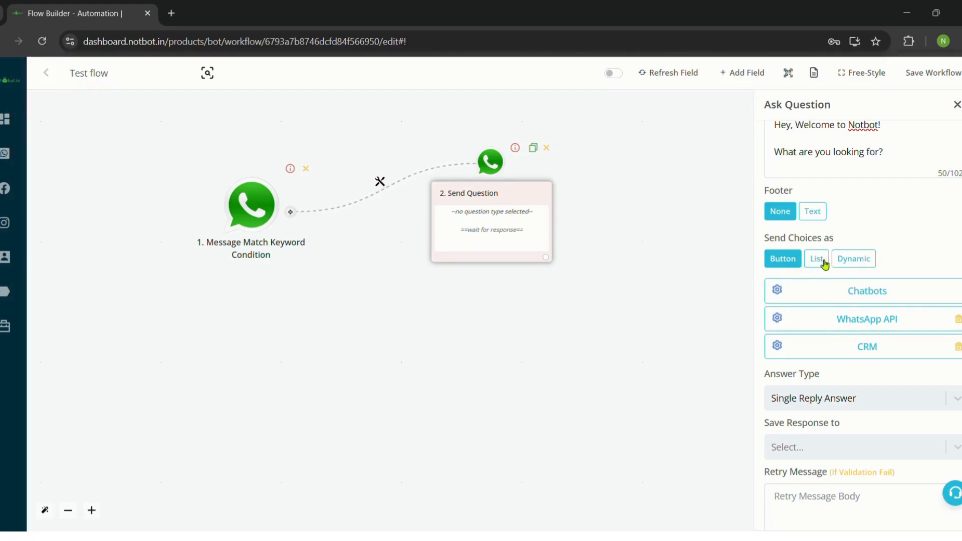
pyautogui.scroll(-3, 882, 241)
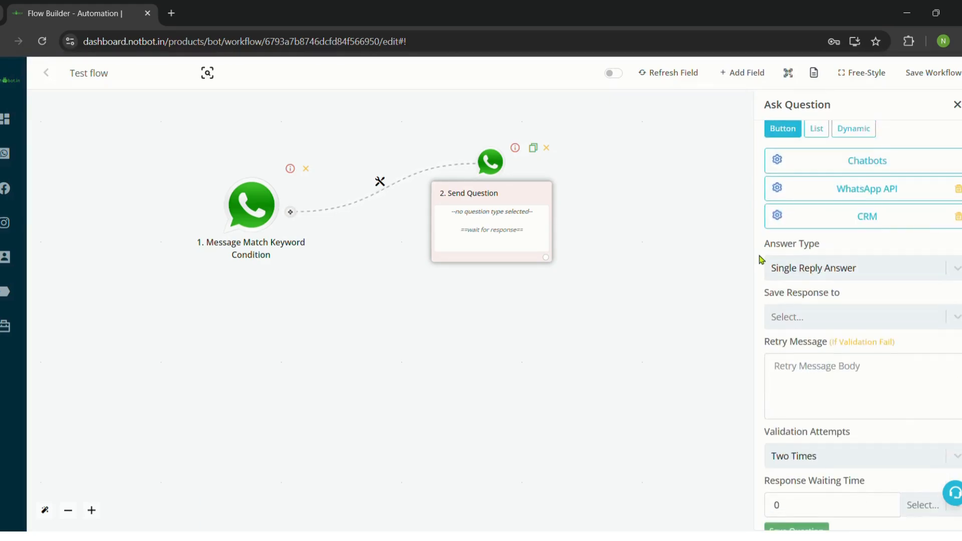
pyautogui.scroll(-1, 927, 282)
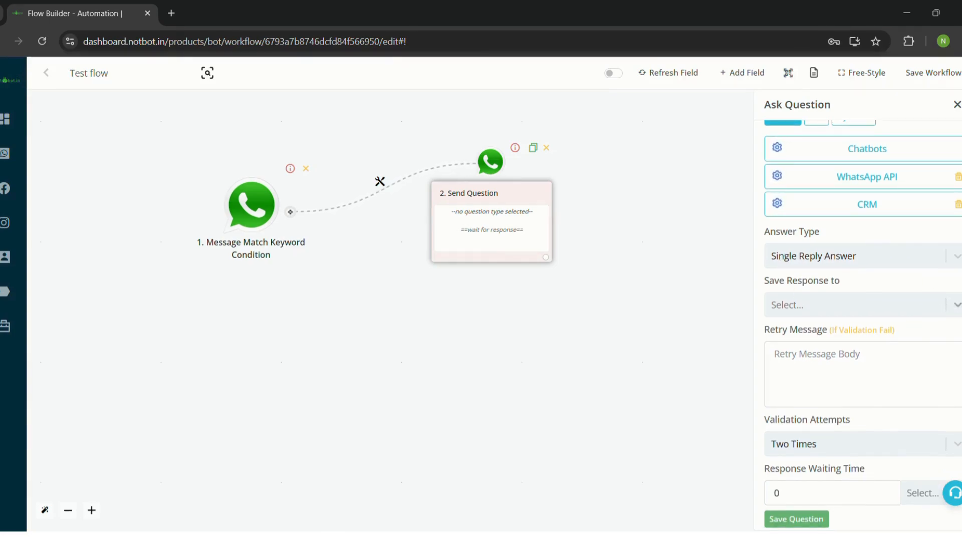
pyautogui.click(957, 306)
pyautogui.scroll(-5, 862, 342)
pyautogui.scroll(5, 838, 387)
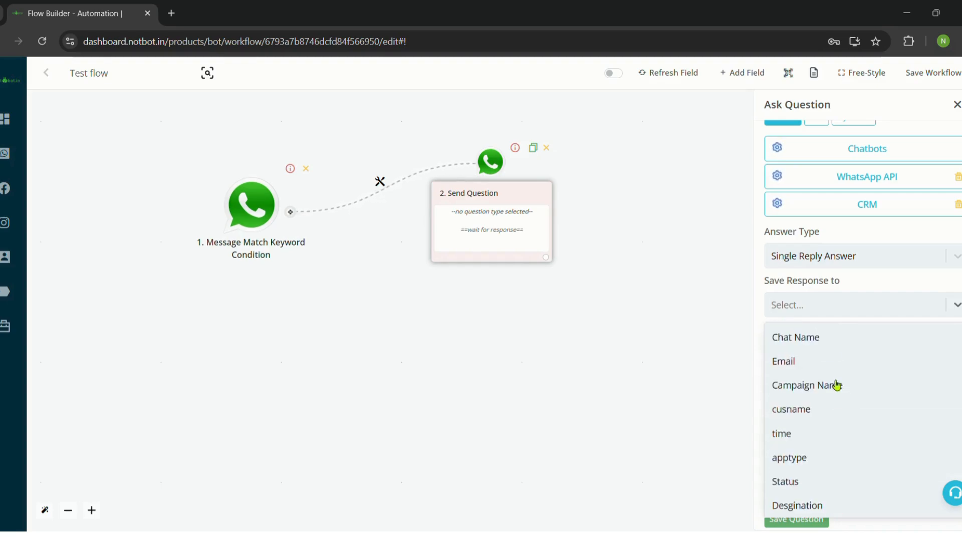
pyautogui.scroll(-10, 846, 420)
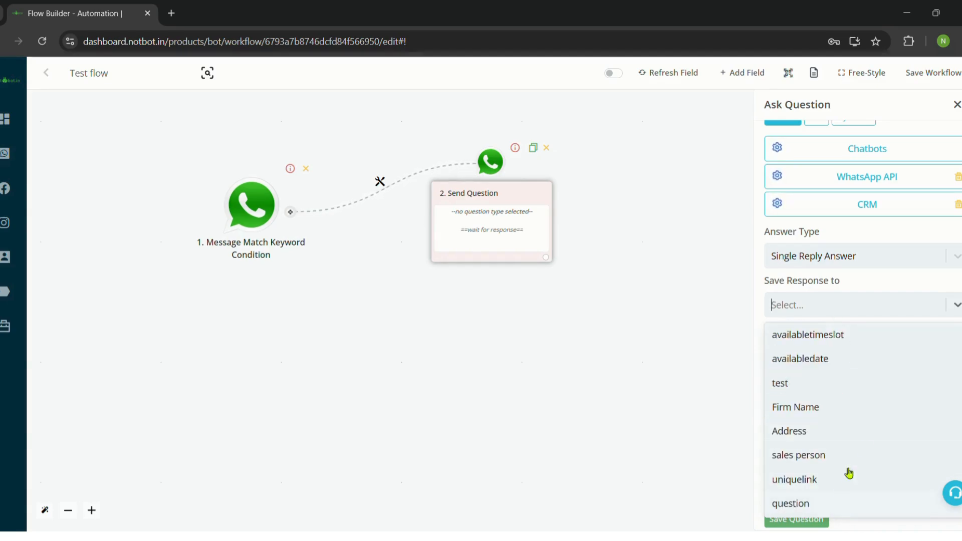
pyautogui.click(938, 283)
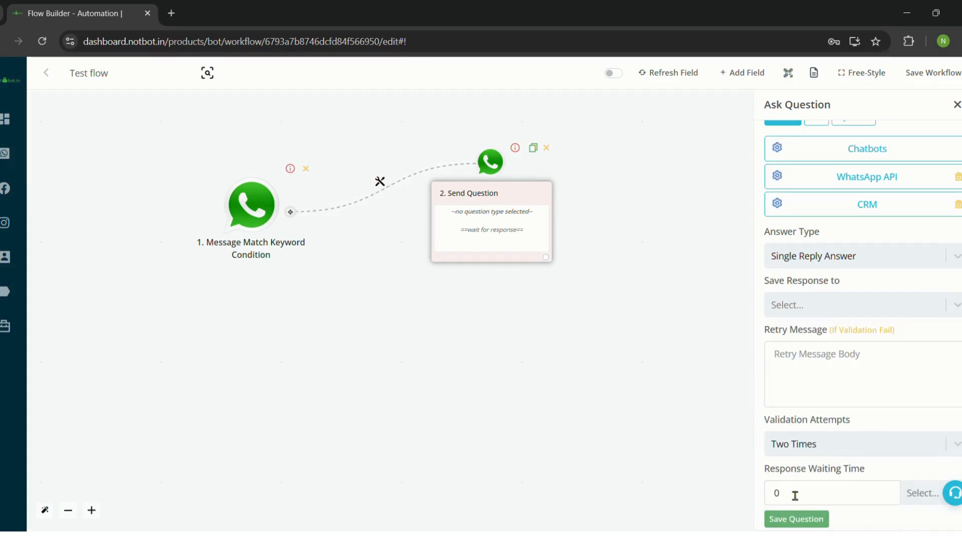
pyautogui.click(807, 521)
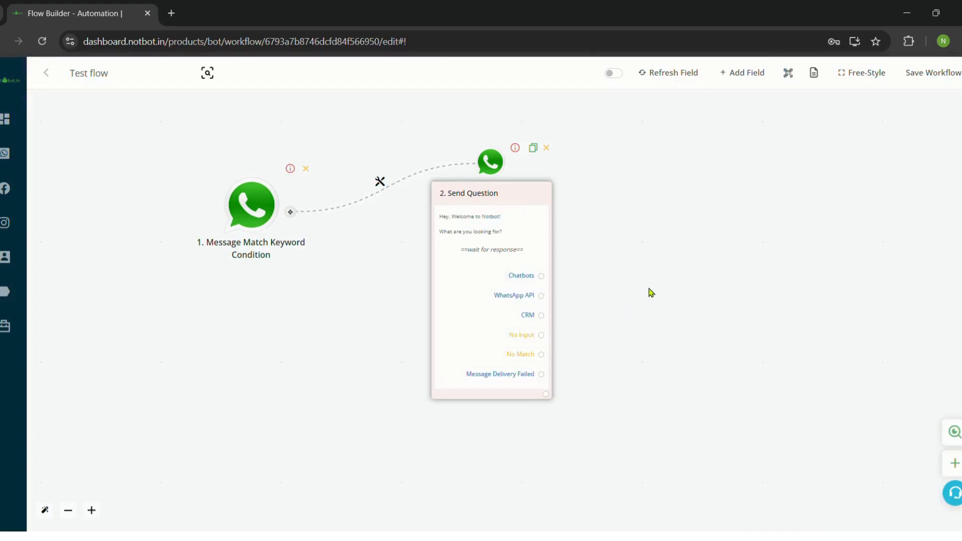
# Enlarge the Send Question step, branch a step off the Chatbots choice, then remove it.
pyautogui.moveTo(661, 242); pyautogui.dragTo(421, 320)
pyautogui.scroll(2, 421, 320)
pyautogui.moveTo(316, 325); pyautogui.dragTo(434, 233)
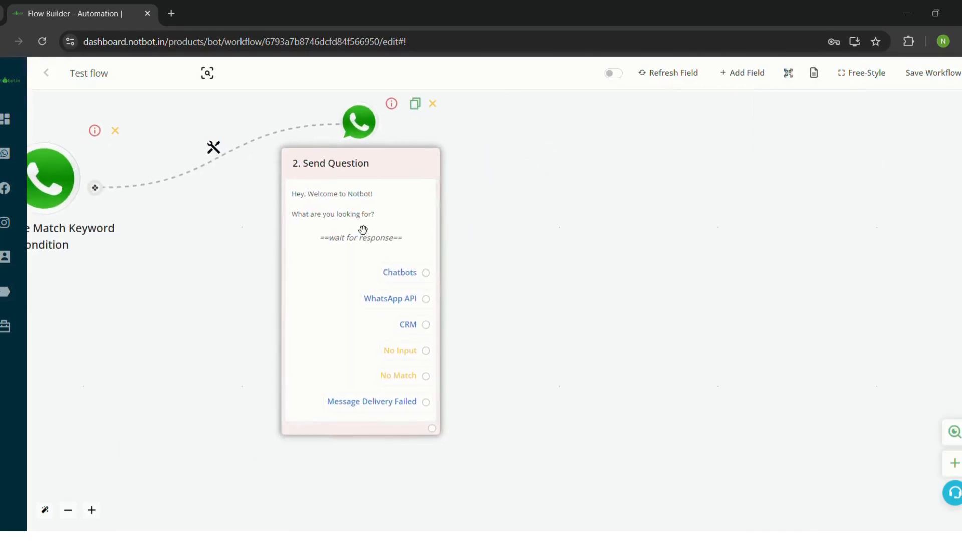
pyautogui.moveTo(492, 338); pyautogui.dragTo(483, 382)
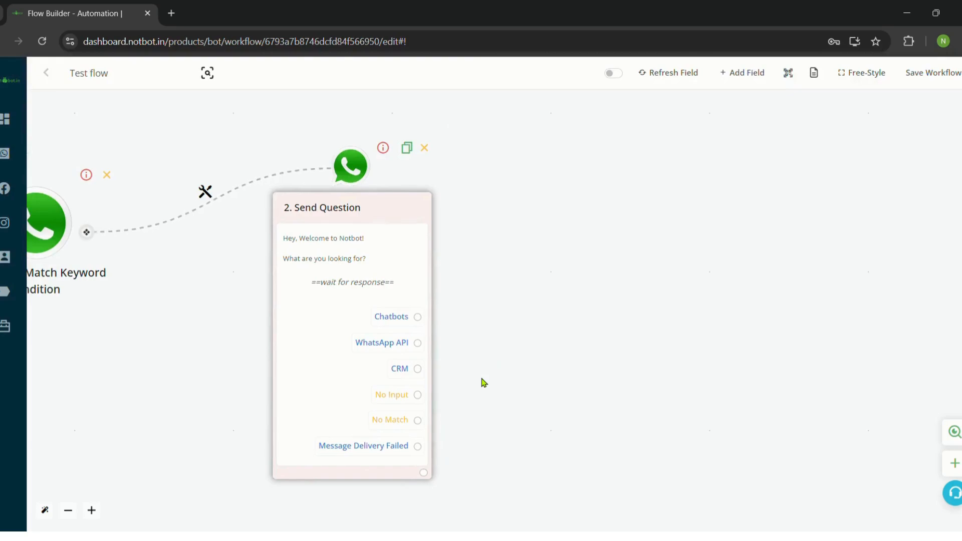
pyautogui.scroll(-1, 484, 383)
pyautogui.moveTo(553, 281); pyautogui.dragTo(549, 322)
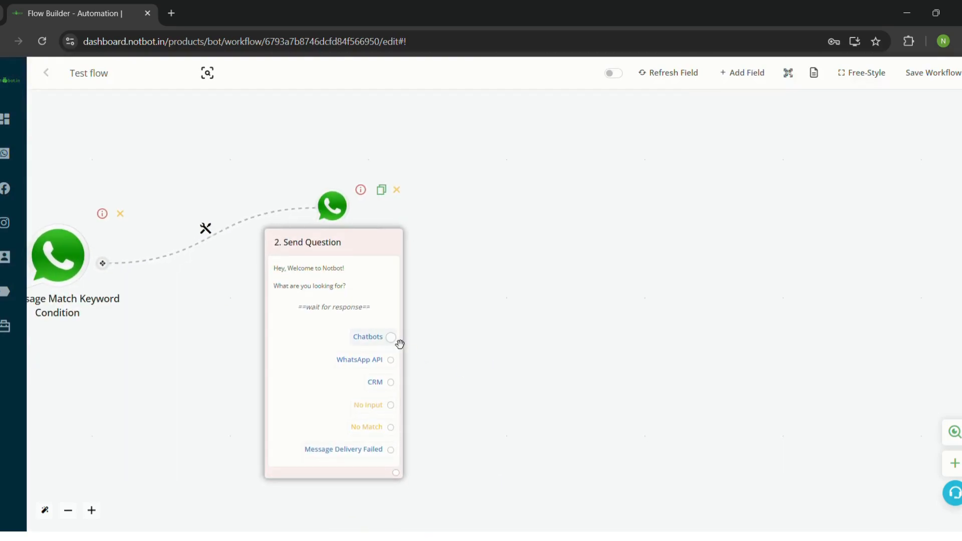
pyautogui.moveTo(390, 338); pyautogui.dragTo(535, 258)
pyautogui.scroll(-3, 376, 370)
pyautogui.click(477, 300)
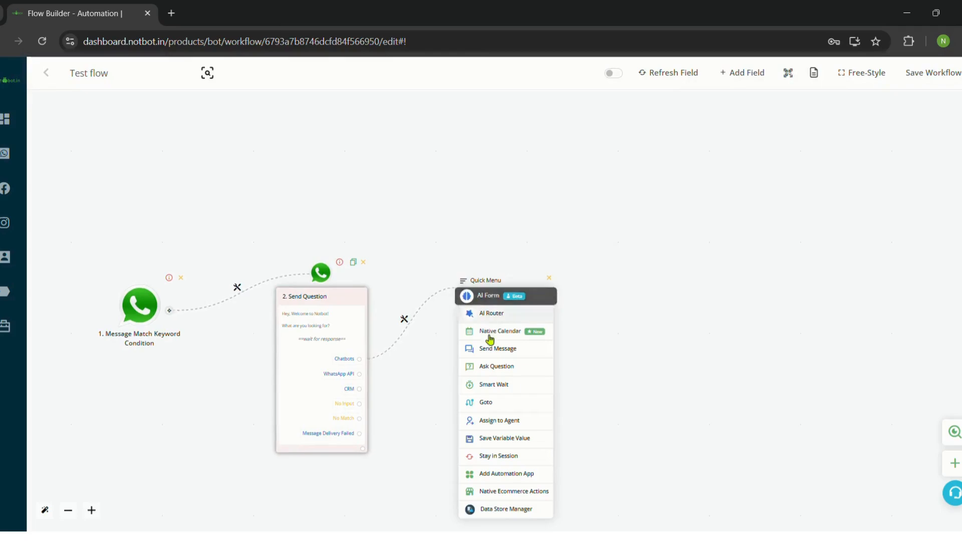
pyautogui.click(549, 277)
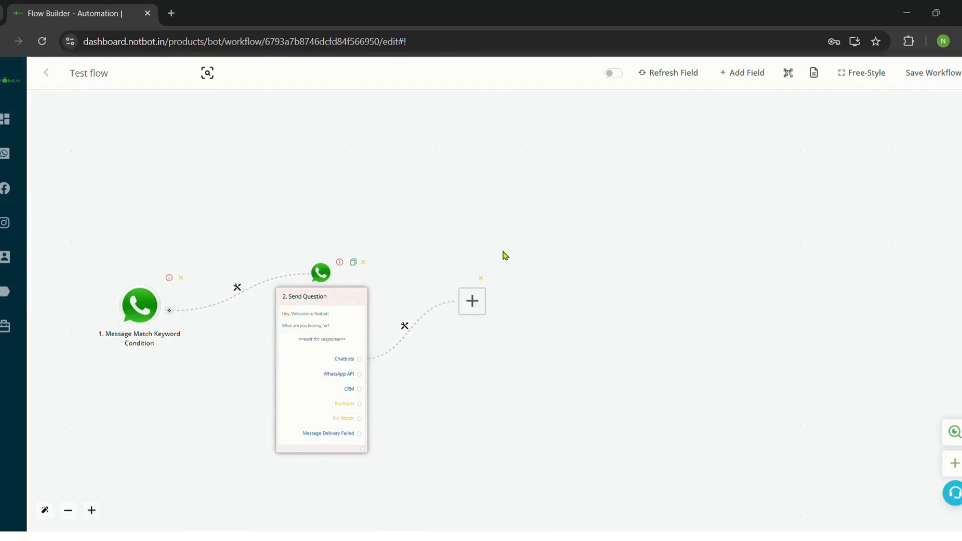
pyautogui.click(483, 277)
# Add question steps 3, 4 and 5, linked to the question and its WhatsApp API and CRM choices.
pyautogui.click(364, 450)
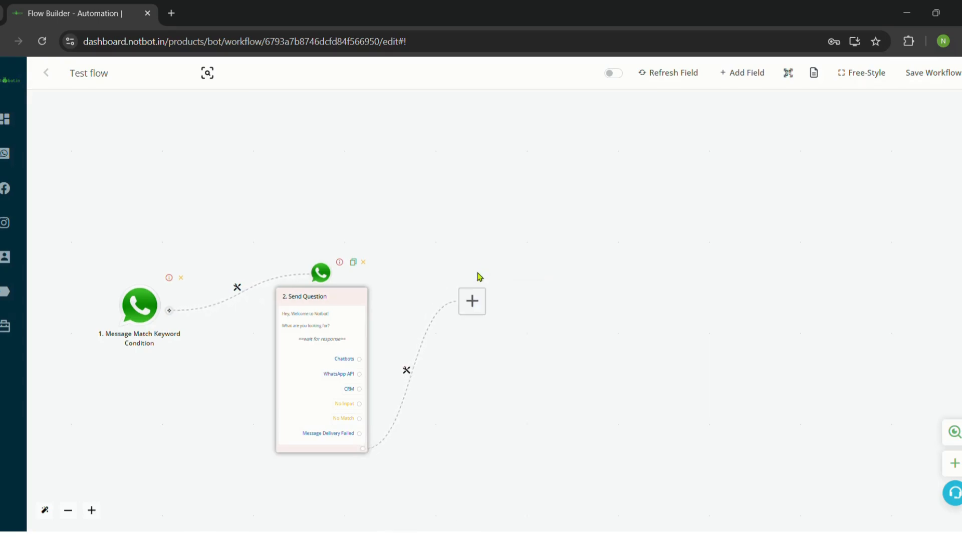
pyautogui.scroll(3, 387, 355)
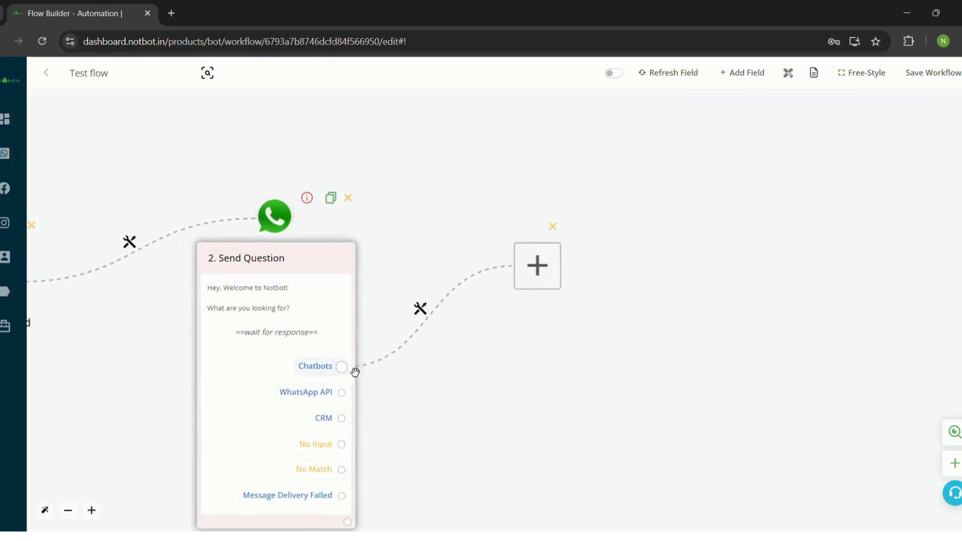
pyautogui.scroll(-2, 361, 365)
pyautogui.click(498, 274)
pyautogui.scroll(-1, 498, 276)
pyautogui.click(491, 372)
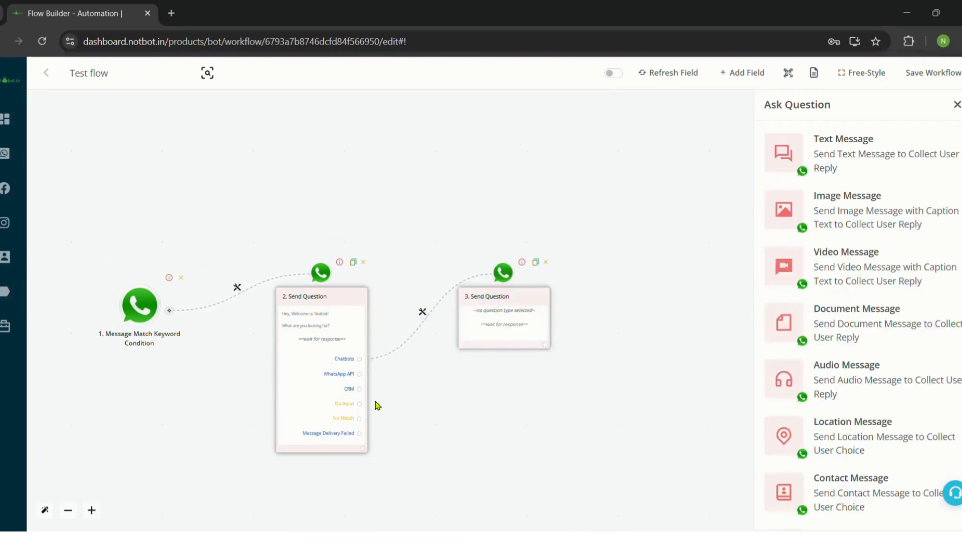
pyautogui.moveTo(366, 382); pyautogui.dragTo(464, 294)
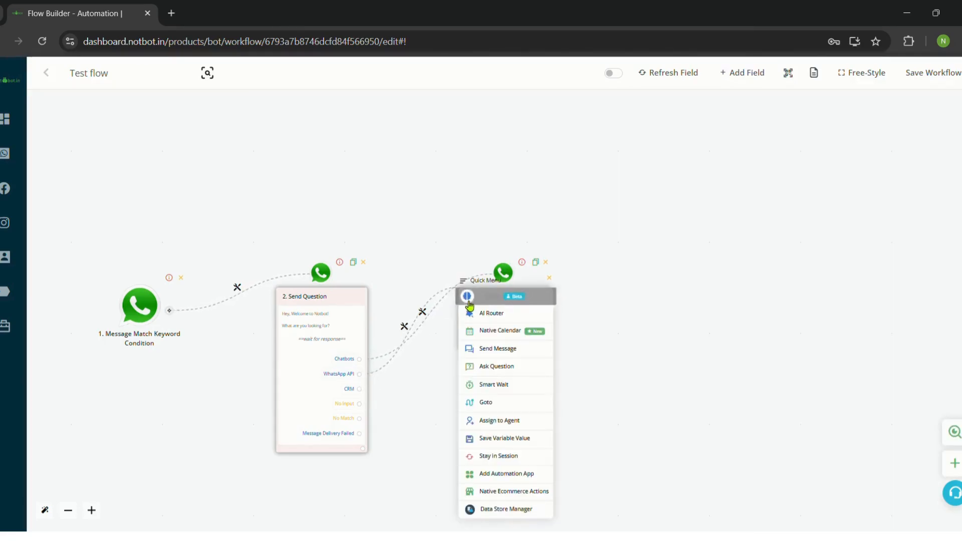
pyautogui.click(512, 364)
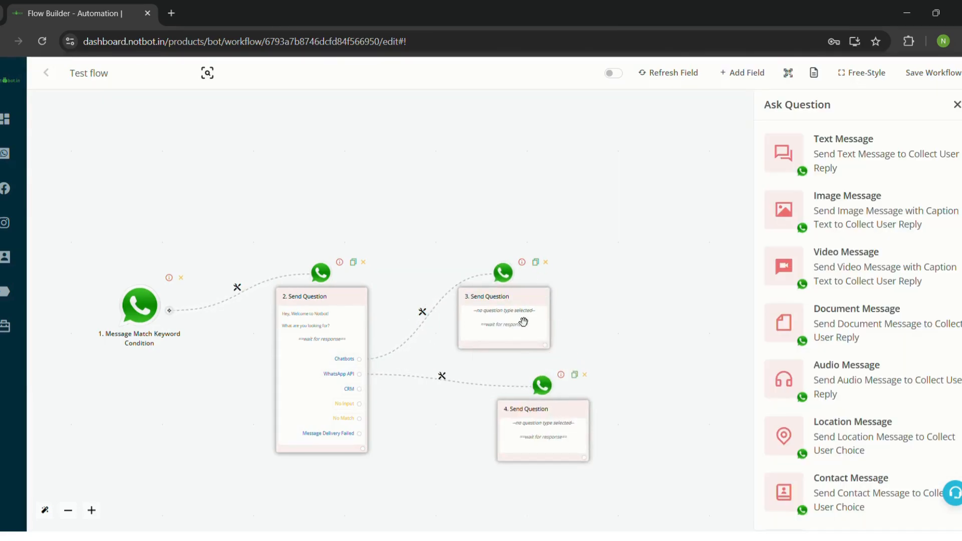
pyautogui.moveTo(518, 316); pyautogui.dragTo(587, 212)
pyautogui.moveTo(360, 389); pyautogui.dragTo(458, 301)
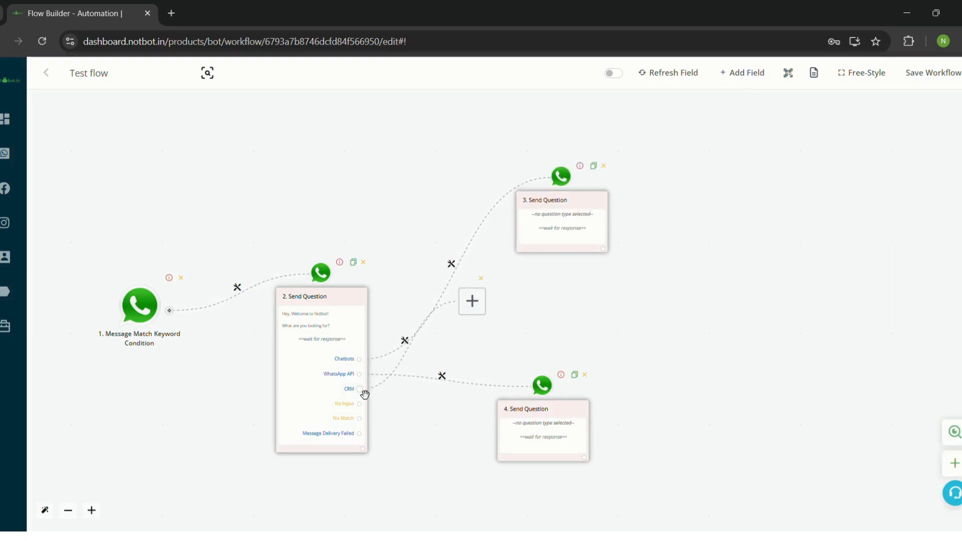
pyautogui.click(506, 365)
pyautogui.moveTo(535, 414); pyautogui.dragTo(595, 289)
pyautogui.moveTo(523, 305); pyautogui.dragTo(640, 433)
pyautogui.moveTo(641, 297); pyautogui.dragTo(645, 328)
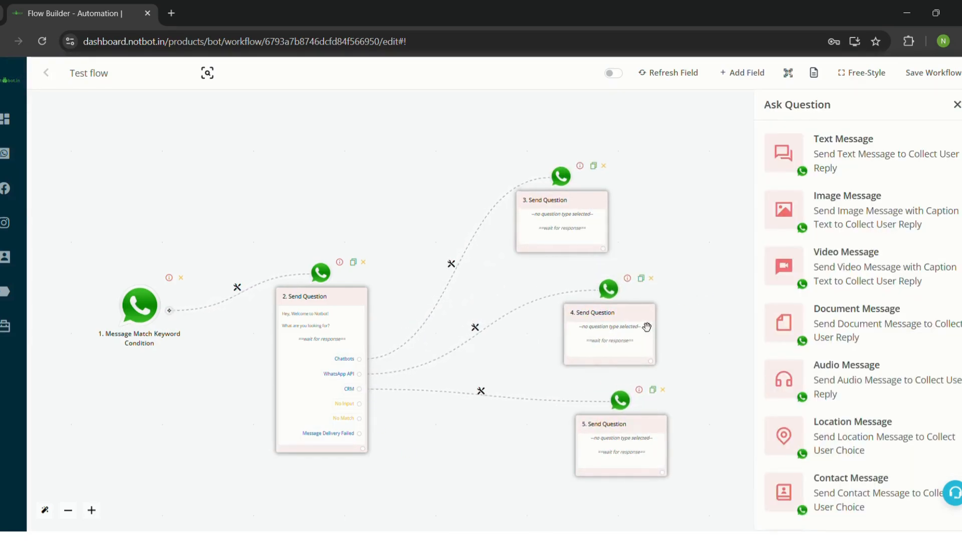
# Delete empty nodes 3, 4 and 5 and start a new step from node 2's bottom output.
pyautogui.click(604, 166)
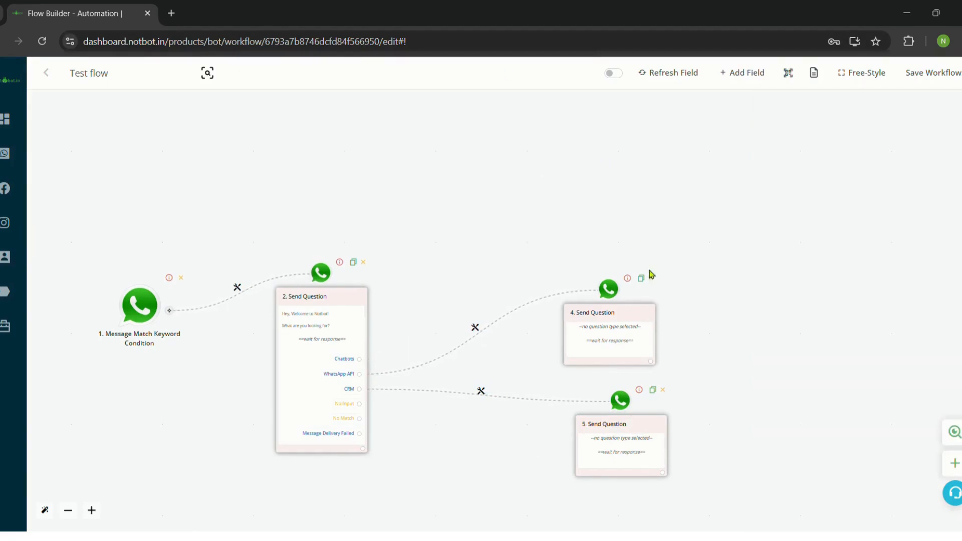
pyautogui.click(652, 279)
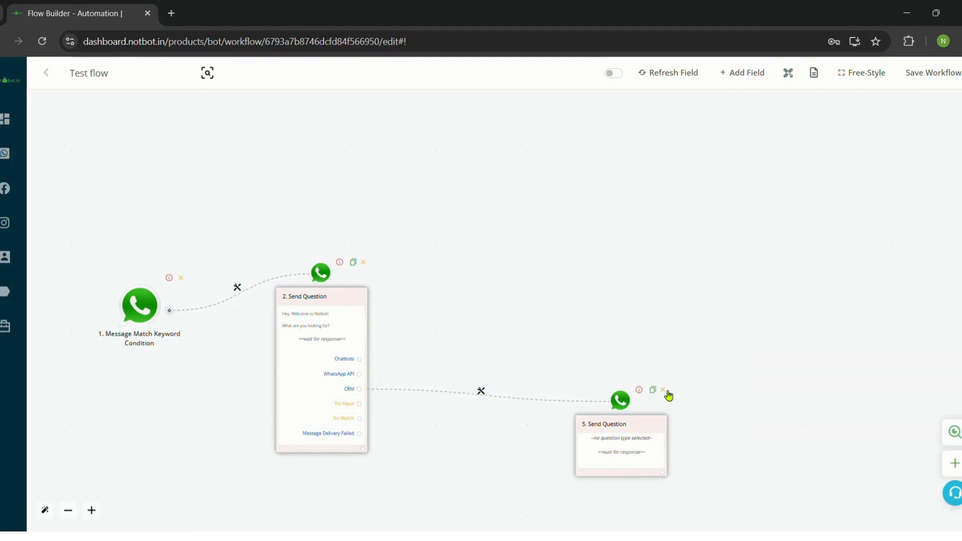
pyautogui.click(663, 391)
pyautogui.scroll(2, 370, 420)
pyautogui.click(368, 462)
pyautogui.scroll(-3, 368, 457)
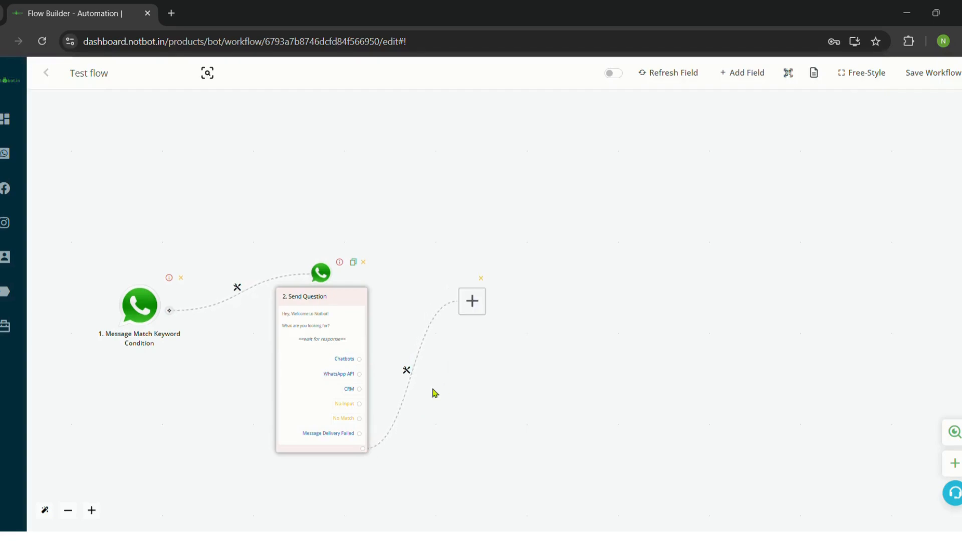
# Make step 3 an Ask Question text message 'What is your name?' saving the reply to Chat Name.
pyautogui.moveTo(492, 338)
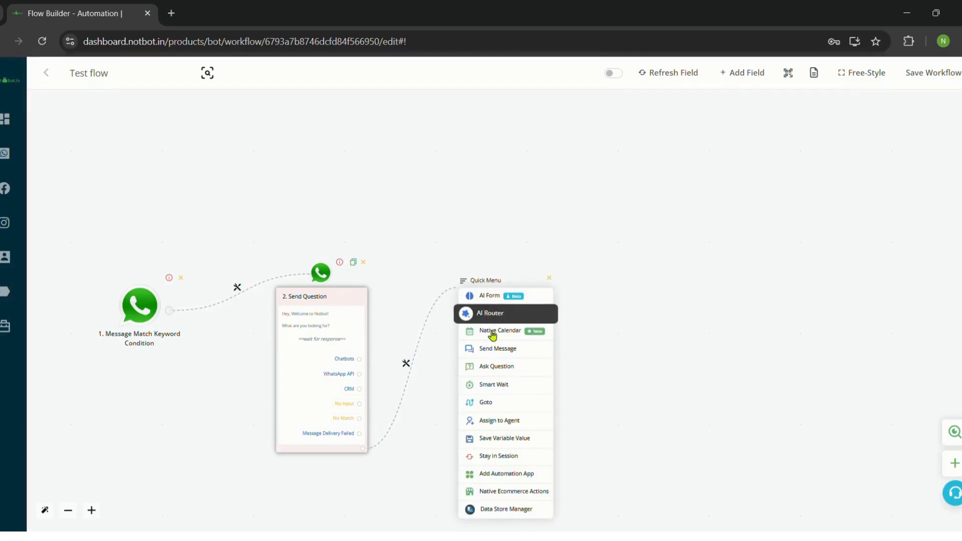
pyautogui.click(498, 369)
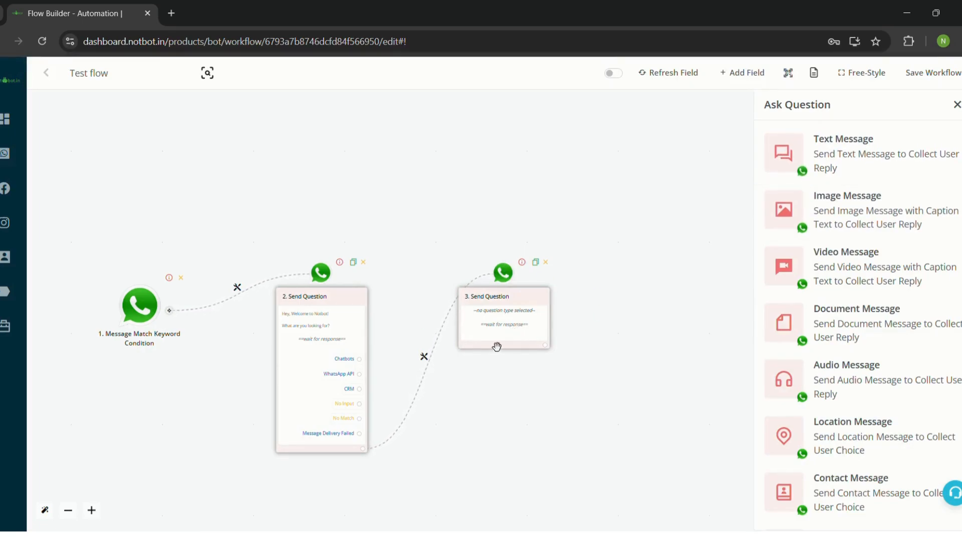
pyautogui.click(854, 148)
pyautogui.click(837, 222)
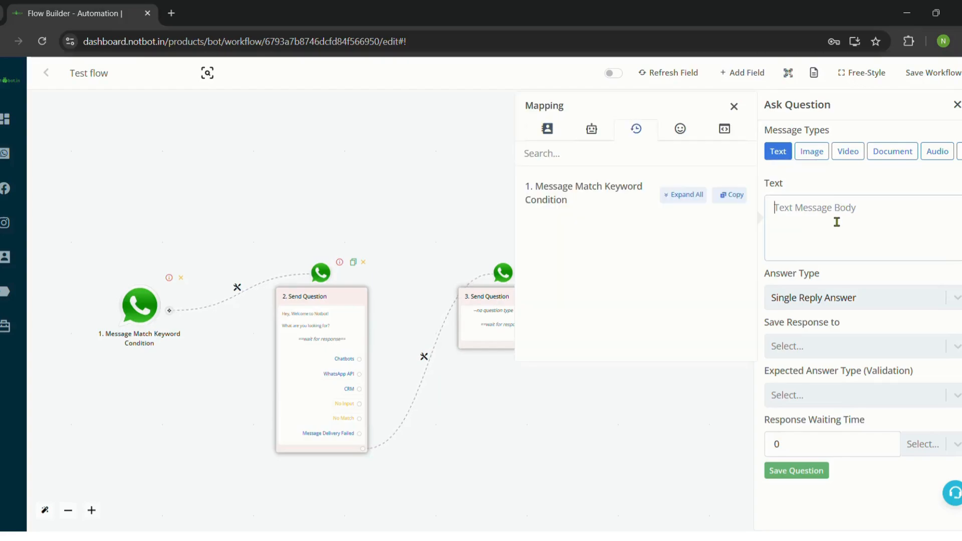
pyautogui.write('W')
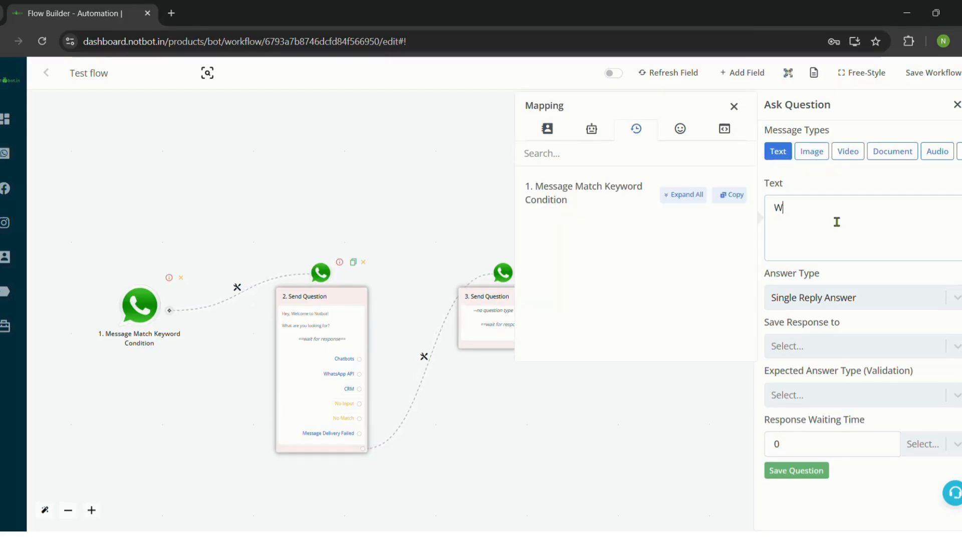
pyautogui.write('hat is your name?')
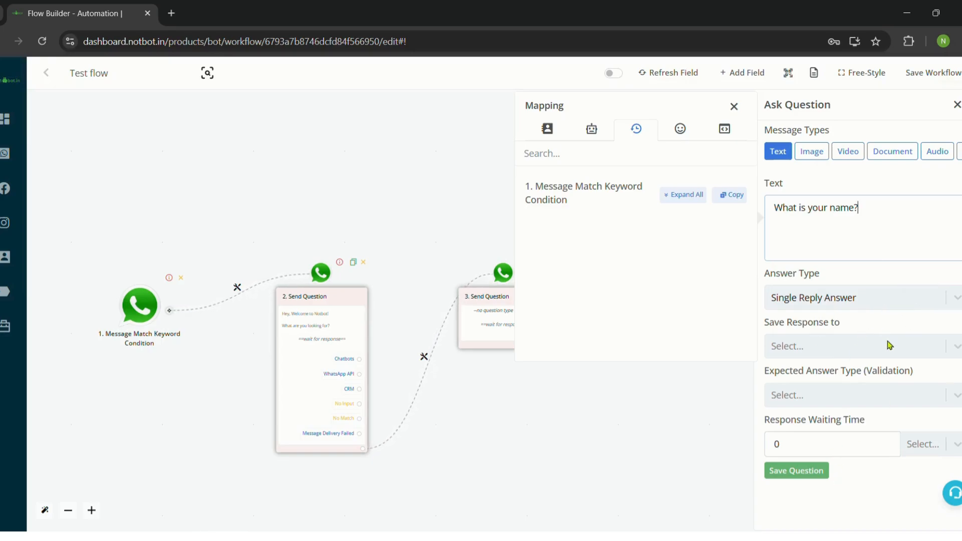
pyautogui.click(859, 354)
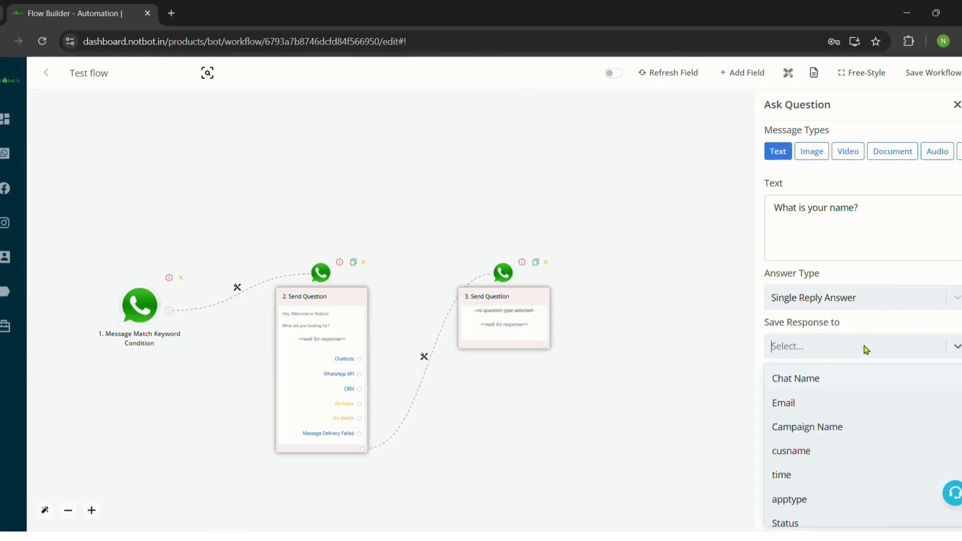
pyautogui.click(797, 383)
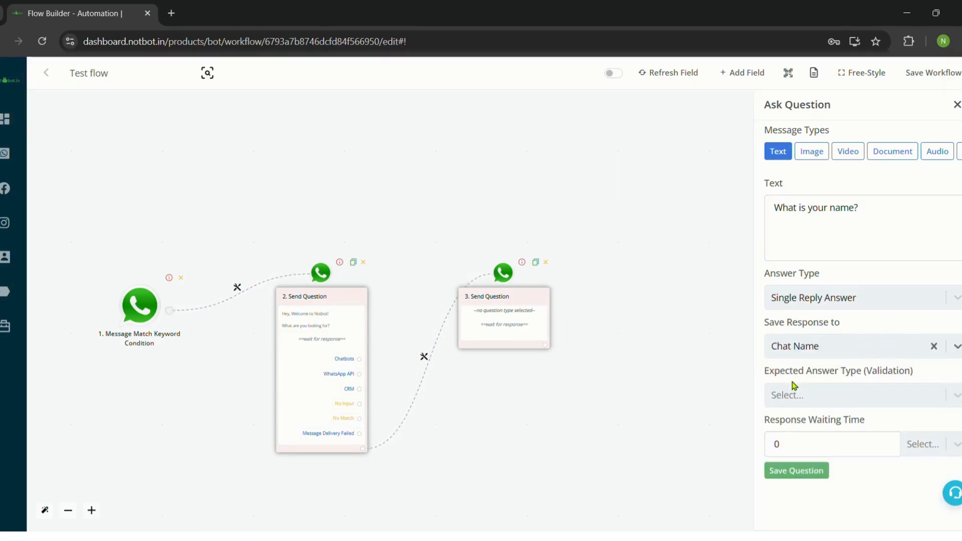
pyautogui.click(805, 473)
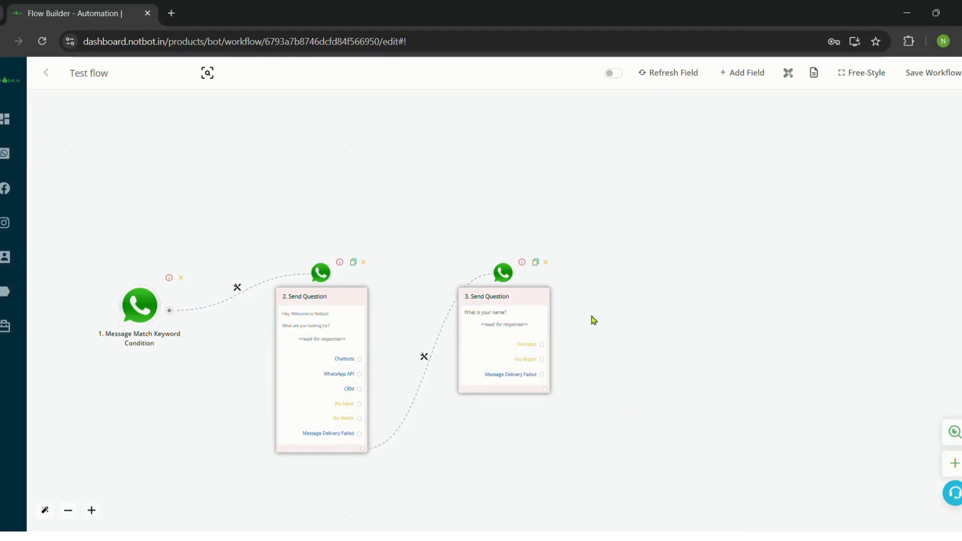
# Start a blank step from the name question's bottom output to show the step types.
pyautogui.scroll(2, 593, 319)
pyautogui.moveTo(580, 340); pyautogui.dragTo(501, 314)
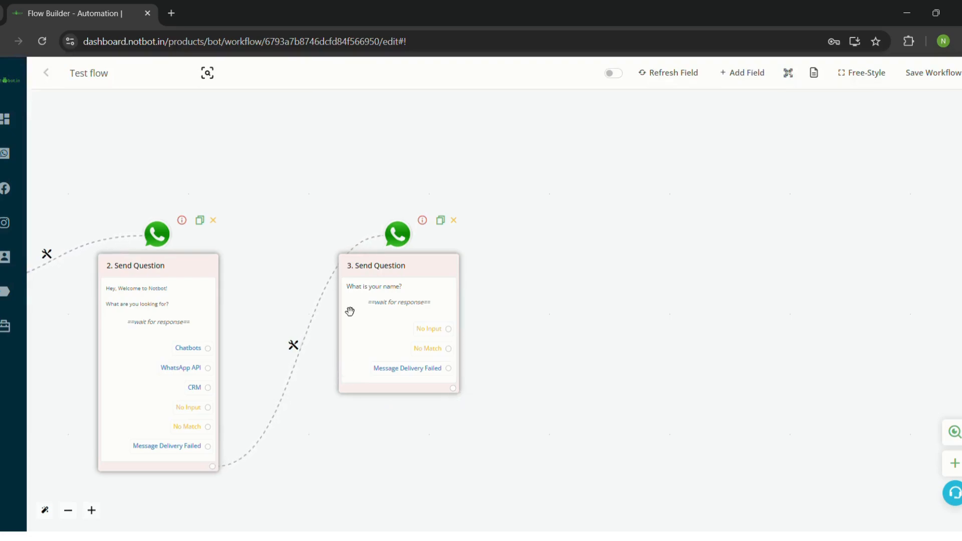
pyautogui.click(455, 391)
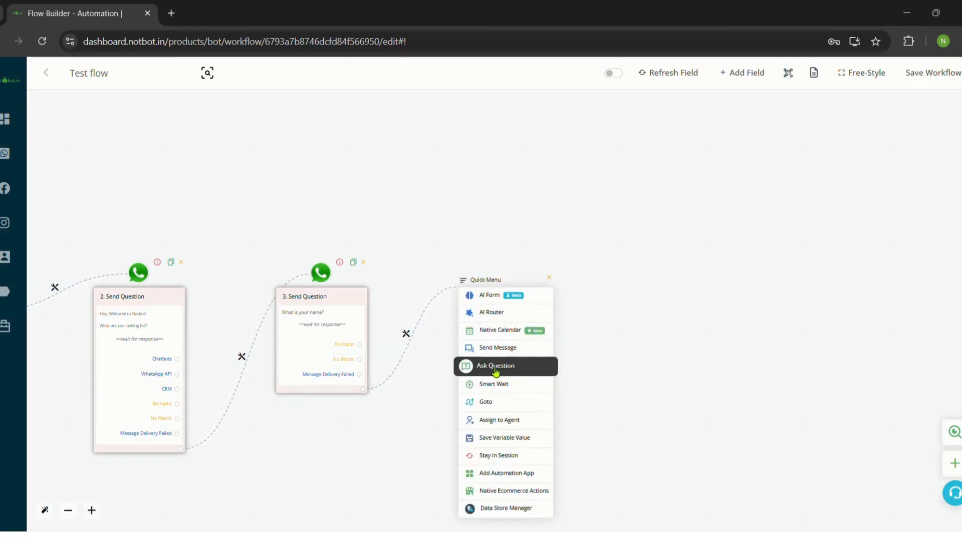
# Make step 4 an Ask Question text message 'What is your company email?' saved to cusname.
pyautogui.click(494, 372)
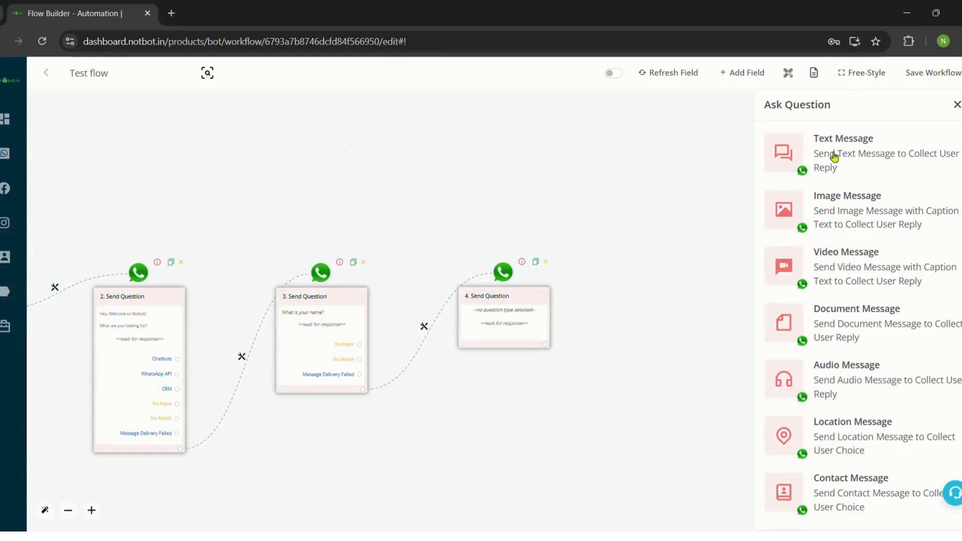
pyautogui.click(861, 146)
pyautogui.click(836, 232)
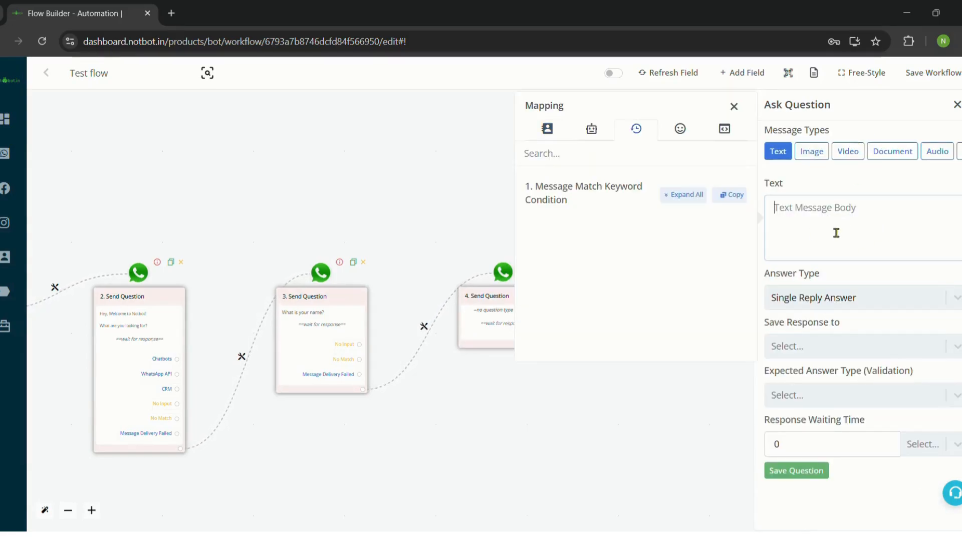
pyautogui.write('W')
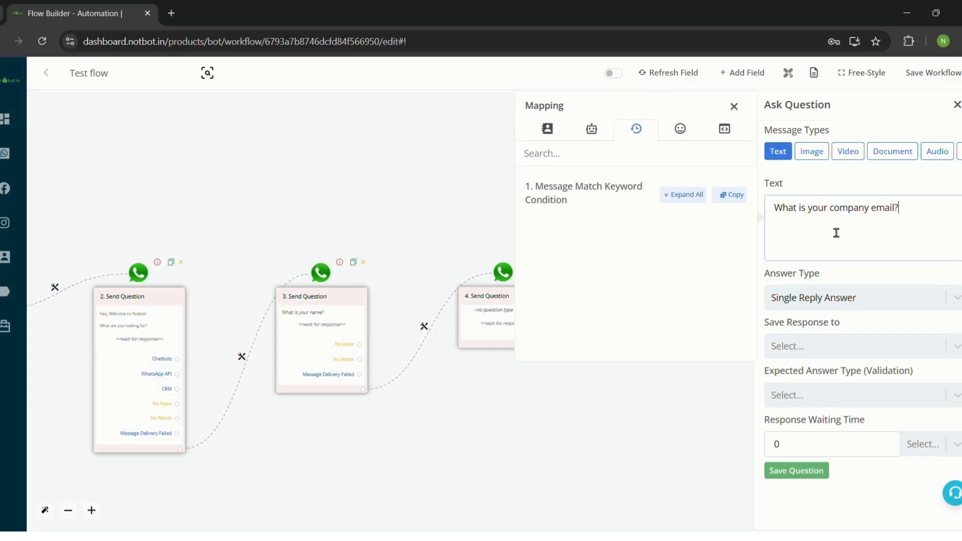
pyautogui.click(890, 349)
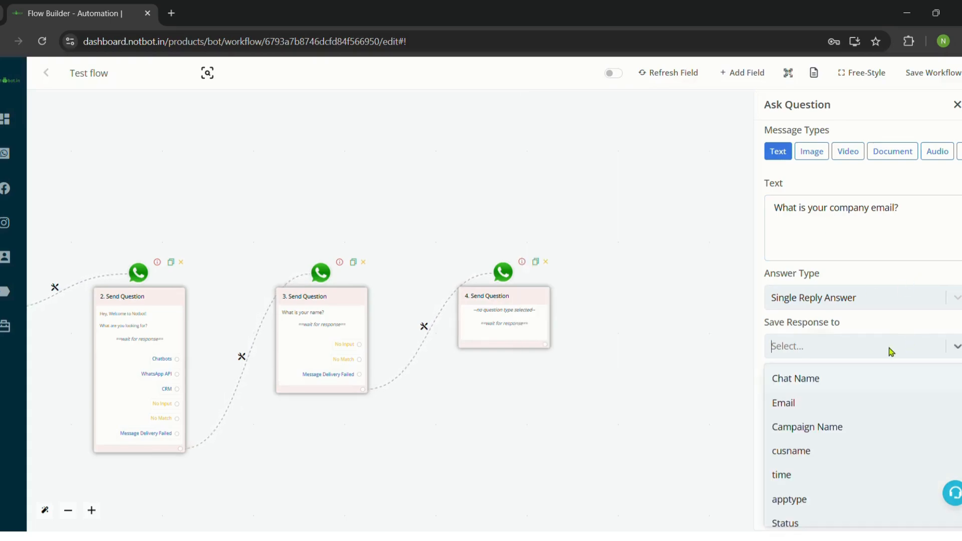
pyautogui.scroll(-3, 864, 466)
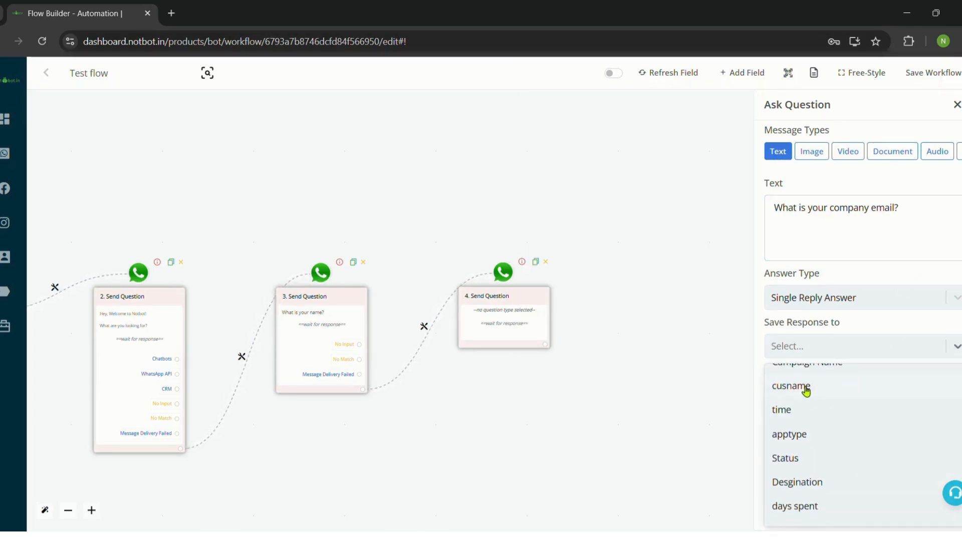
pyautogui.click(805, 390)
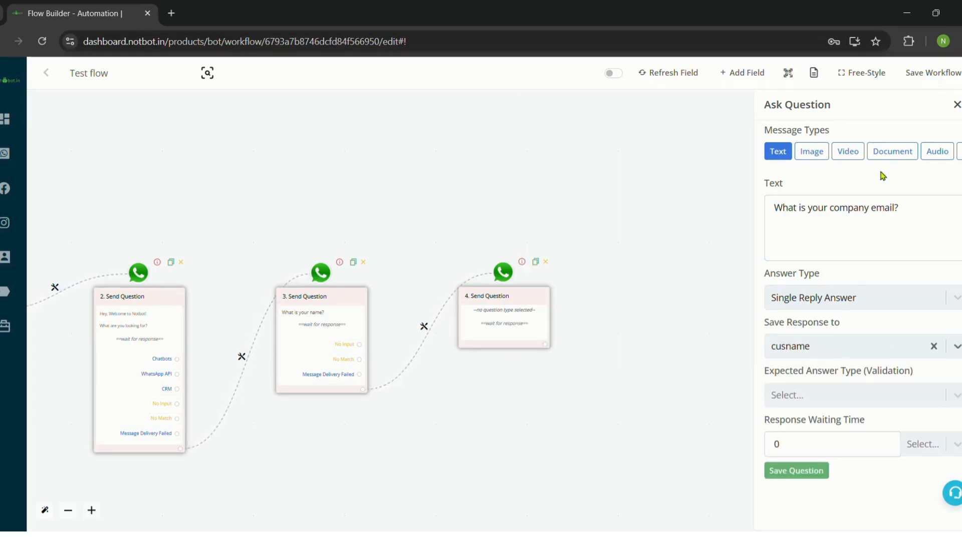
pyautogui.click(804, 471)
pyautogui.moveTo(637, 370); pyautogui.dragTo(458, 333)
pyautogui.scroll(3, 425, 341)
pyautogui.moveTo(416, 278); pyautogui.dragTo(392, 325)
# Drag a new step off node 4's output and make it a Send Message step.
pyautogui.scroll(1, 399, 329)
pyautogui.moveTo(433, 351); pyautogui.dragTo(381, 265)
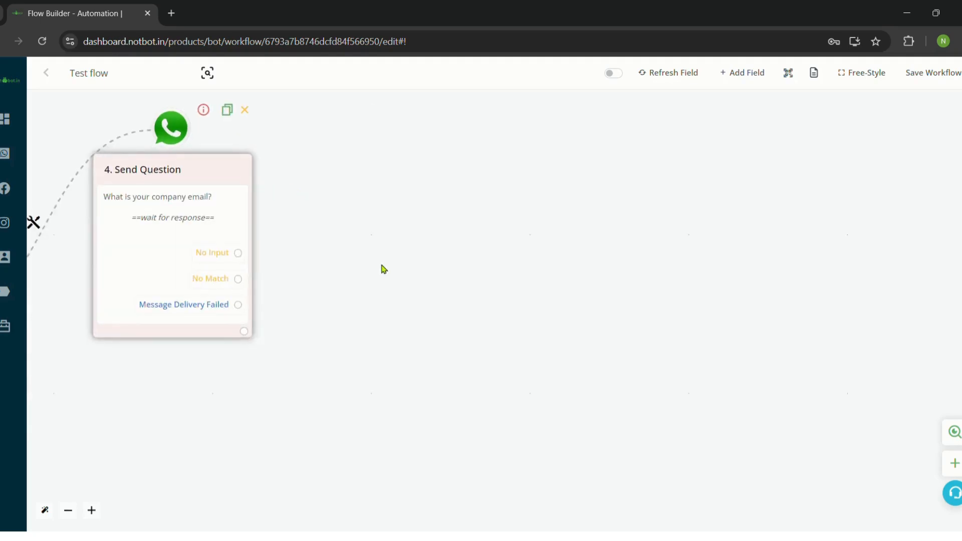
pyautogui.scroll(-1, 317, 301)
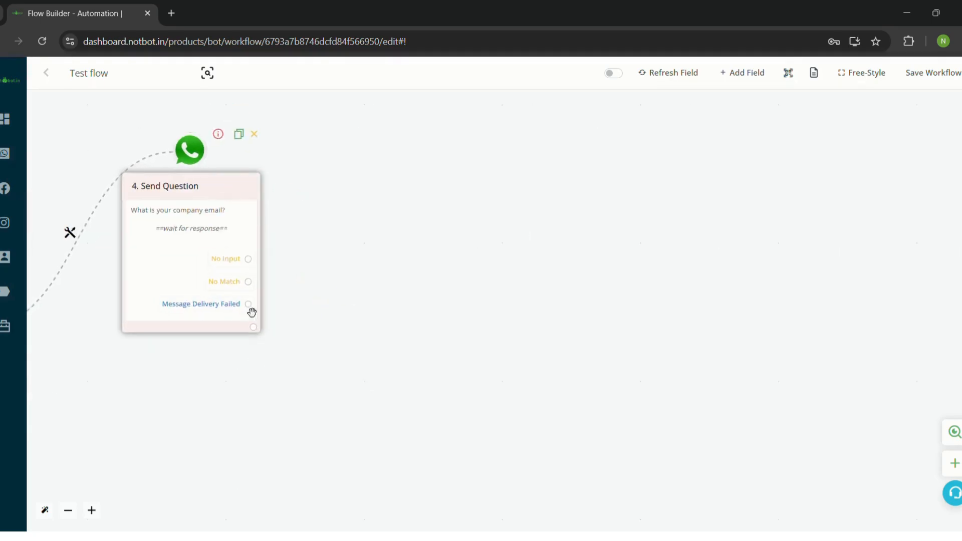
pyautogui.moveTo(254, 327); pyautogui.dragTo(443, 282)
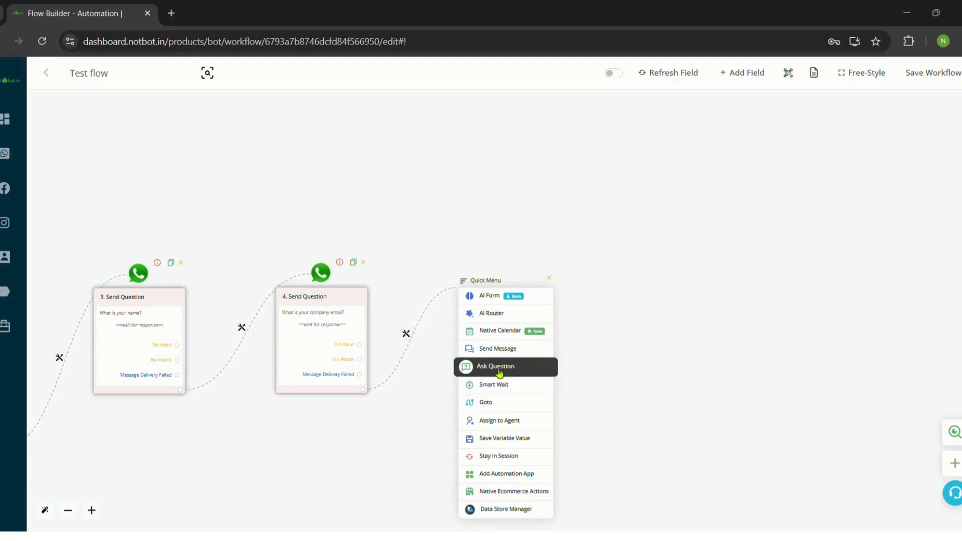
pyautogui.click(493, 349)
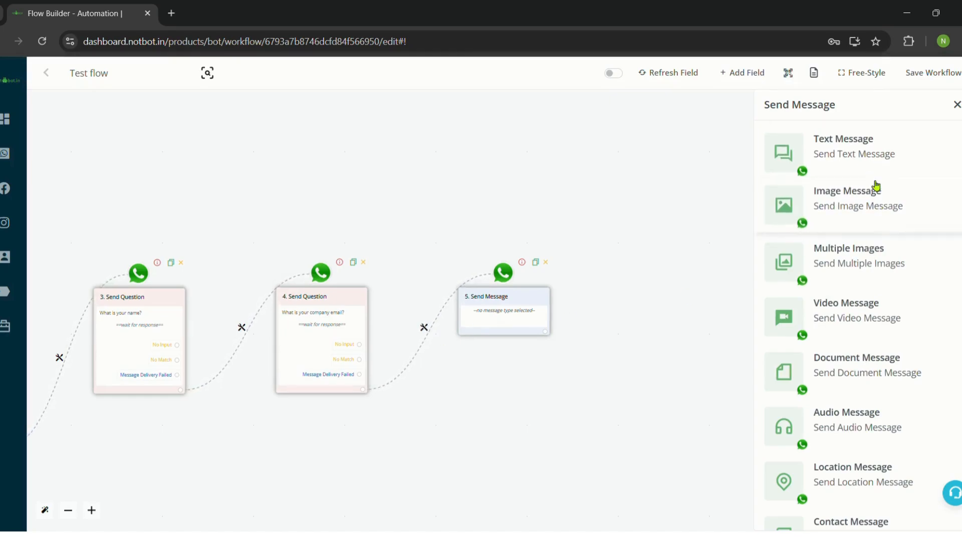
# Set step 5 to Text 'Thank for your Response, our team will get back to you soon!' and save.
pyautogui.click(857, 146)
pyautogui.click(829, 231)
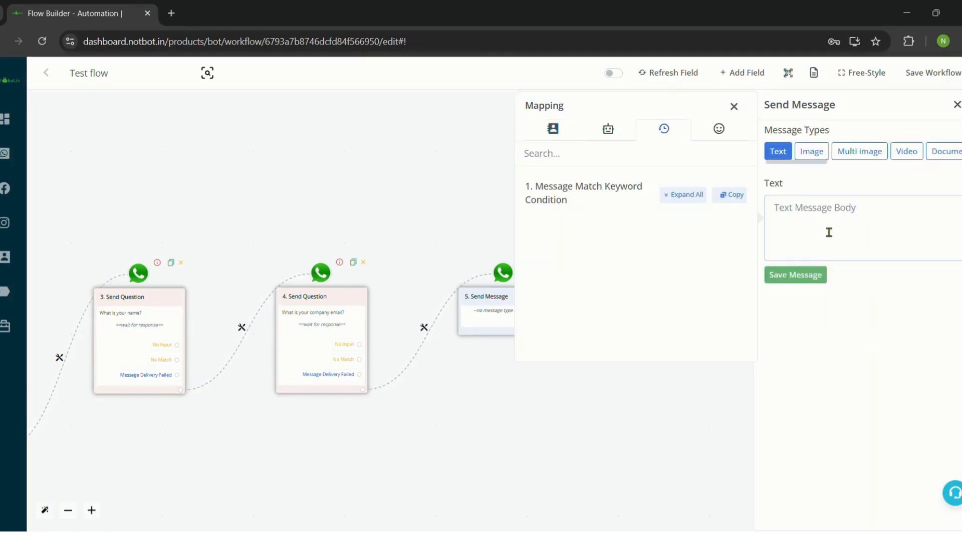
pyautogui.write('Thank y')
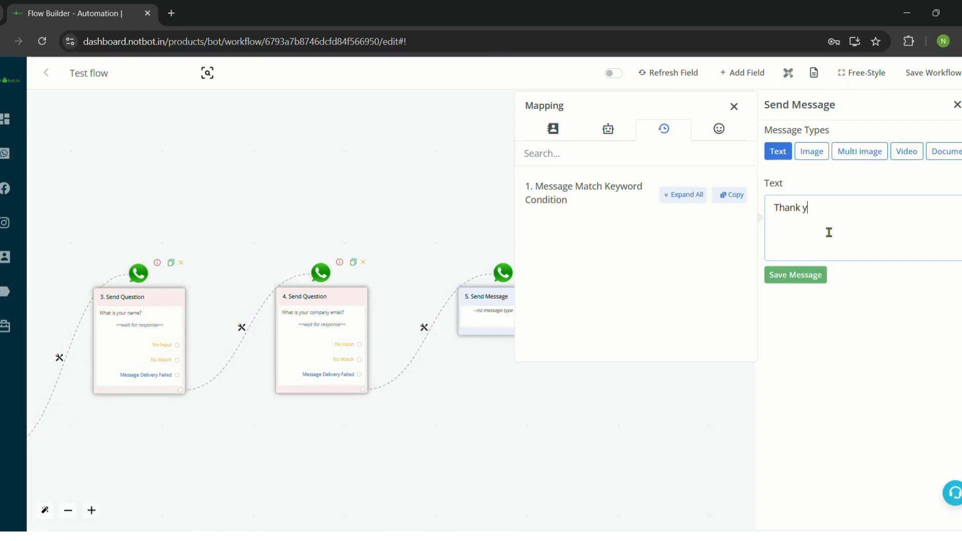
pyautogui.press('BackSpace')
pyautogui.write('for your Response, our team will')
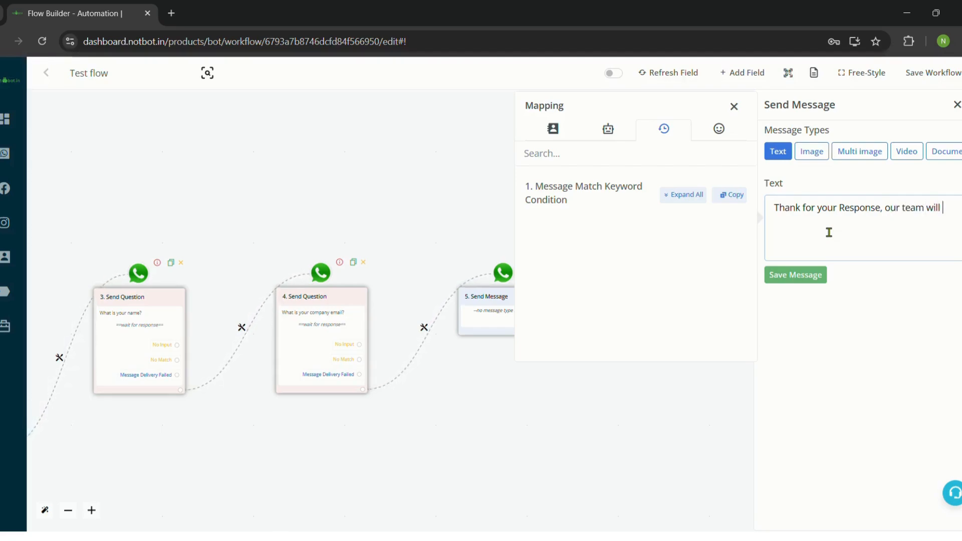
pyautogui.write('et back yto')
pyautogui.press('BackSpace')
pyautogui.press('BackSpace')
pyautogui.press('BackSpace')
pyautogui.write('to you soon')
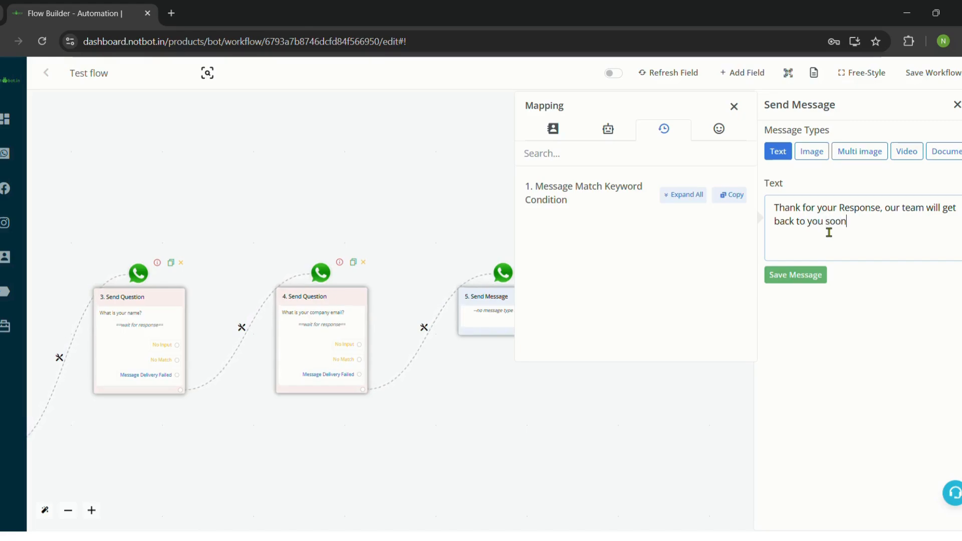
pyautogui.write('!')
pyautogui.click(796, 275)
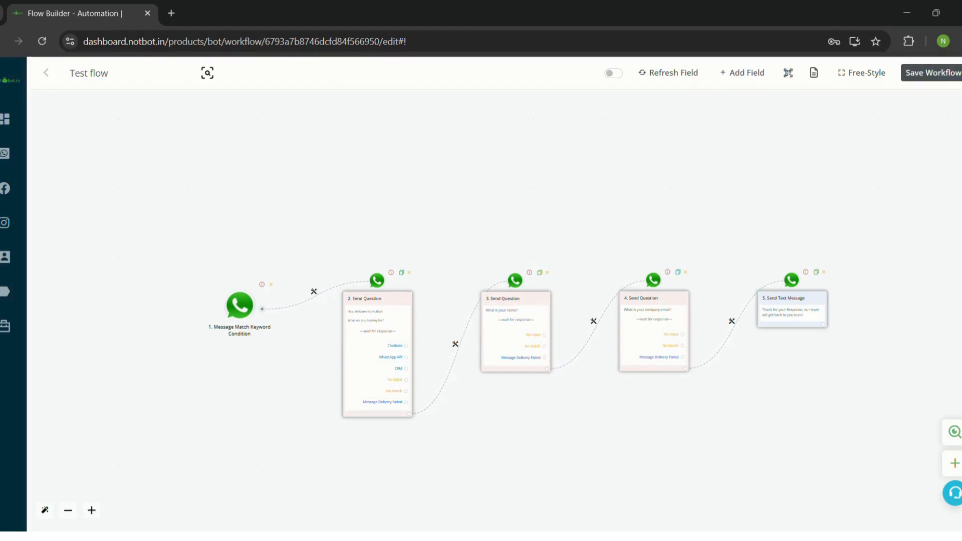
# Save the Test flow workflow and turn it on with the toolbar toggle.
pyautogui.click(948, 73)
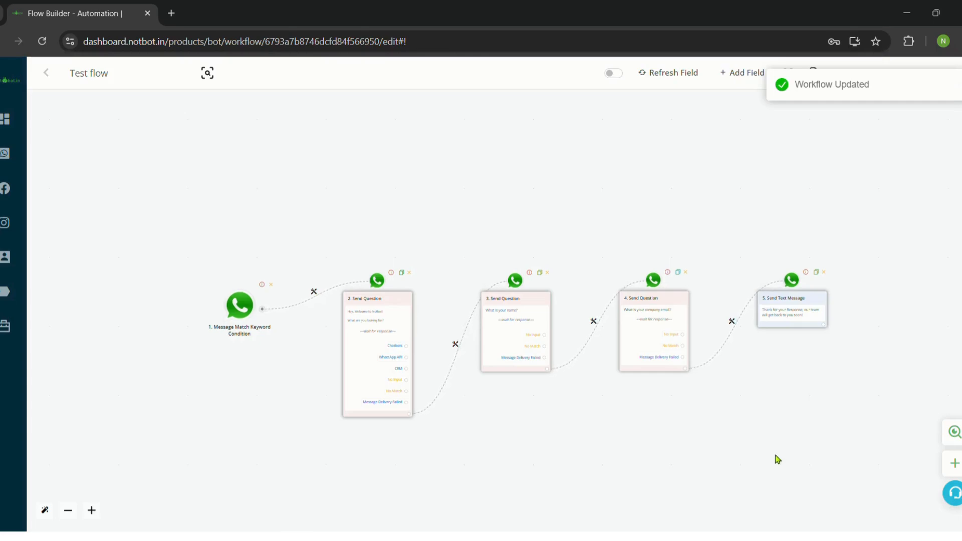
pyautogui.click(615, 74)
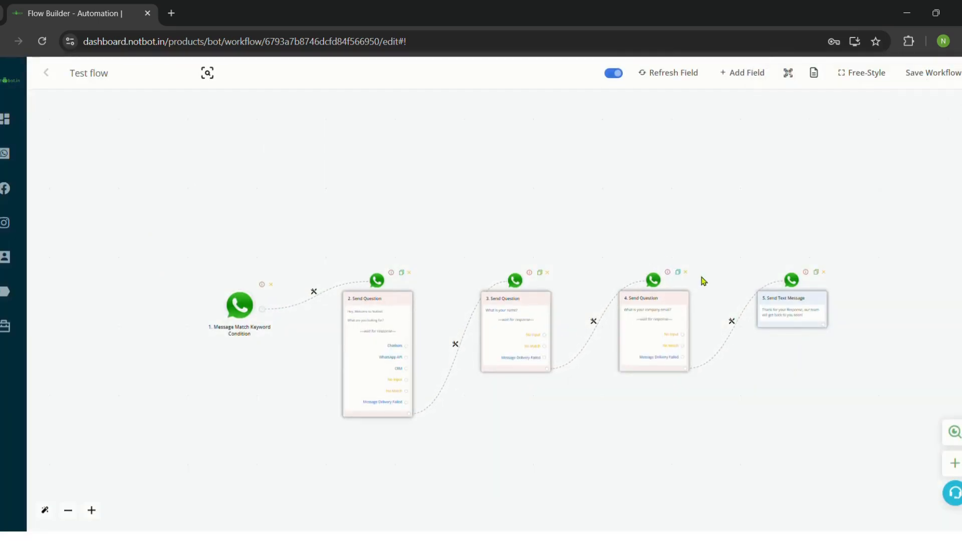
# Copy Test flow's WhatsApp chat link from the QR-code share panel into a new browser tab.
pyautogui.click(789, 74)
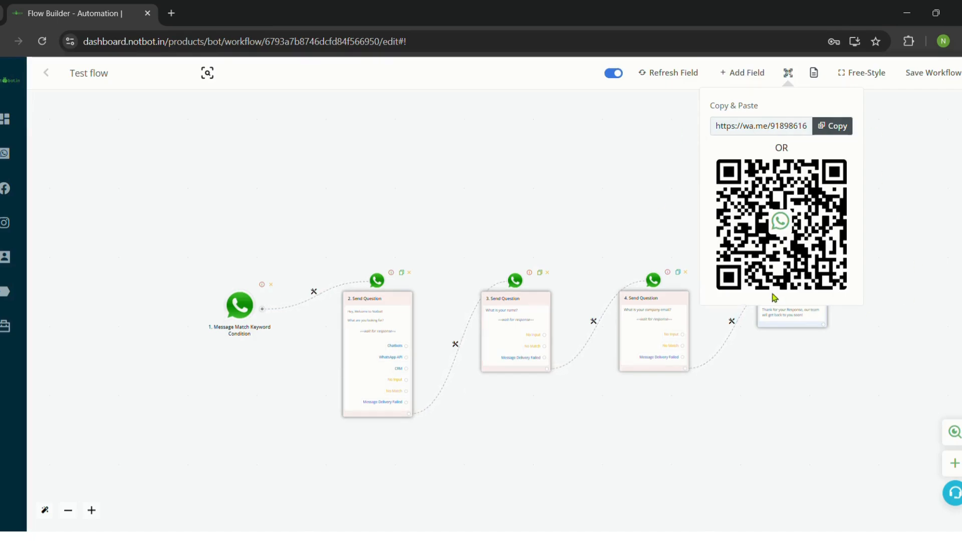
pyautogui.click(840, 129)
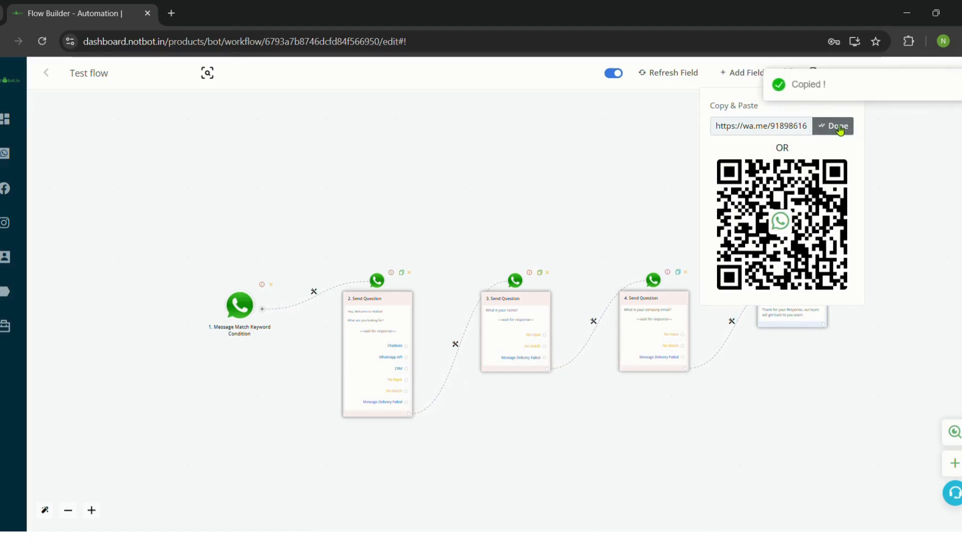
pyautogui.click(172, 12)
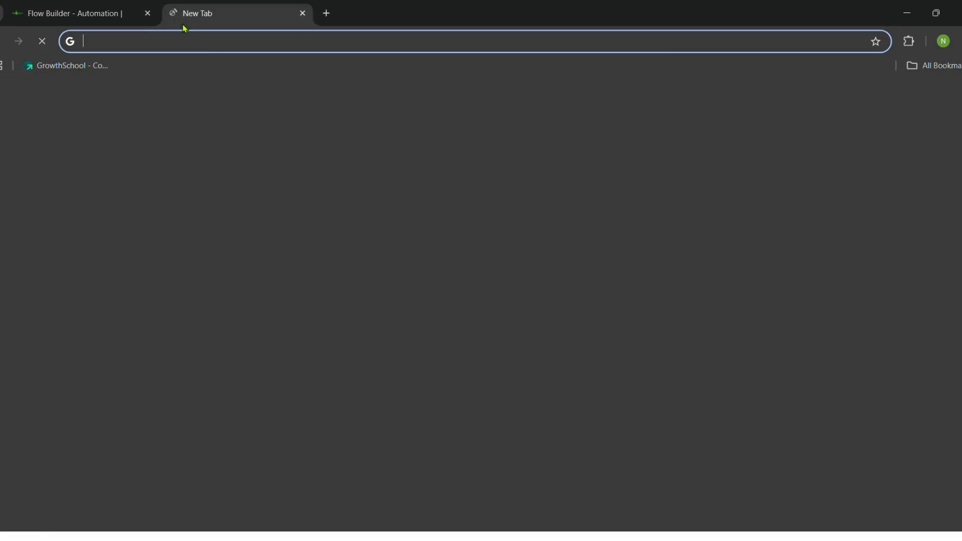
# Load the copied wa.me link to reach Deloitte by Notbot's WhatsApp page, then return to the builder.
pyautogui.hotkey('ctrl', 'v')
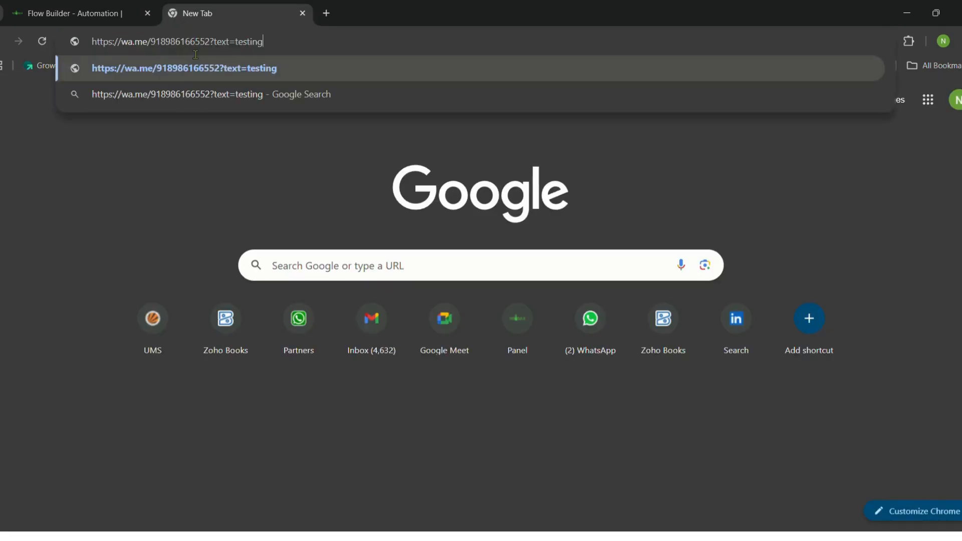
pyautogui.press('Return')
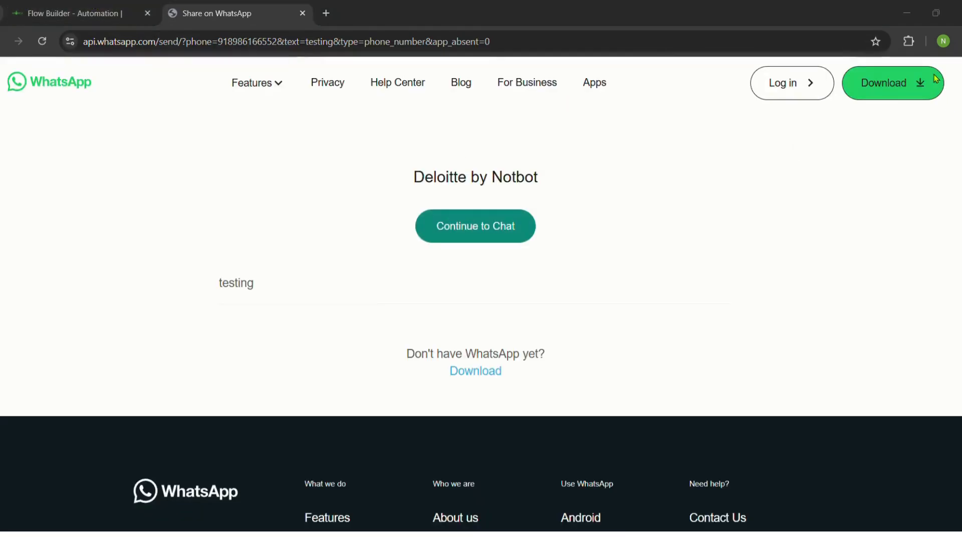
pyautogui.click(75, 6)
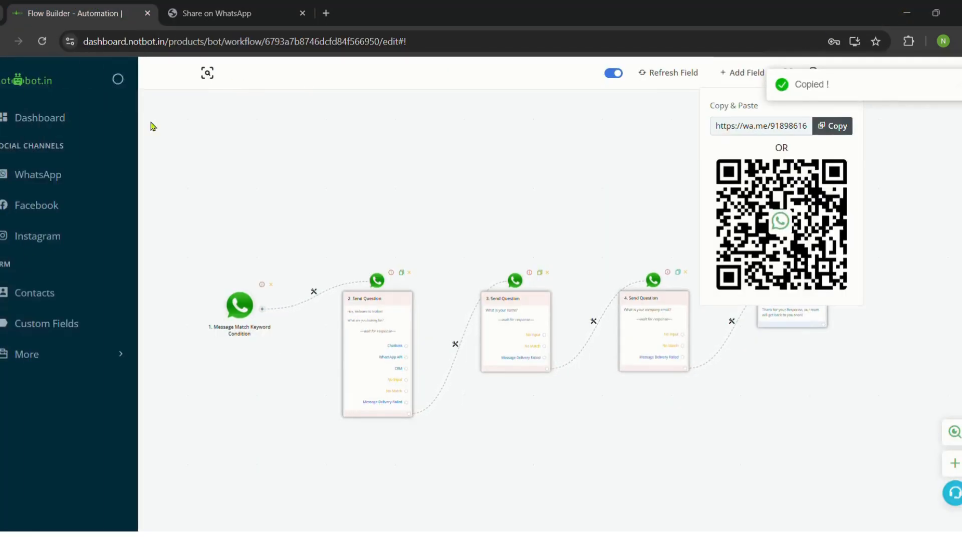
# Leave the Test flow builder, confirming the leave prompt twice, and return to the Notbot dashboard.
pyautogui.click(46, 72)
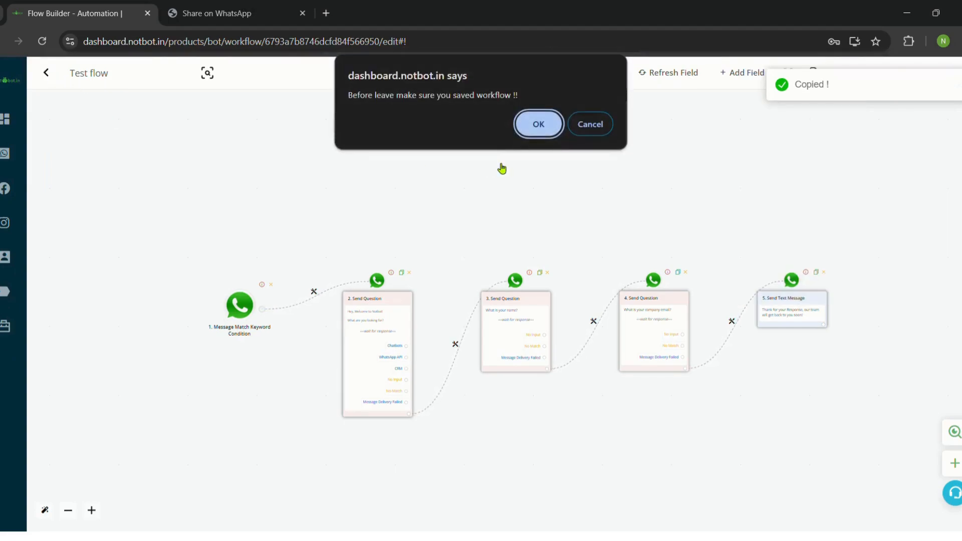
pyautogui.click(537, 124)
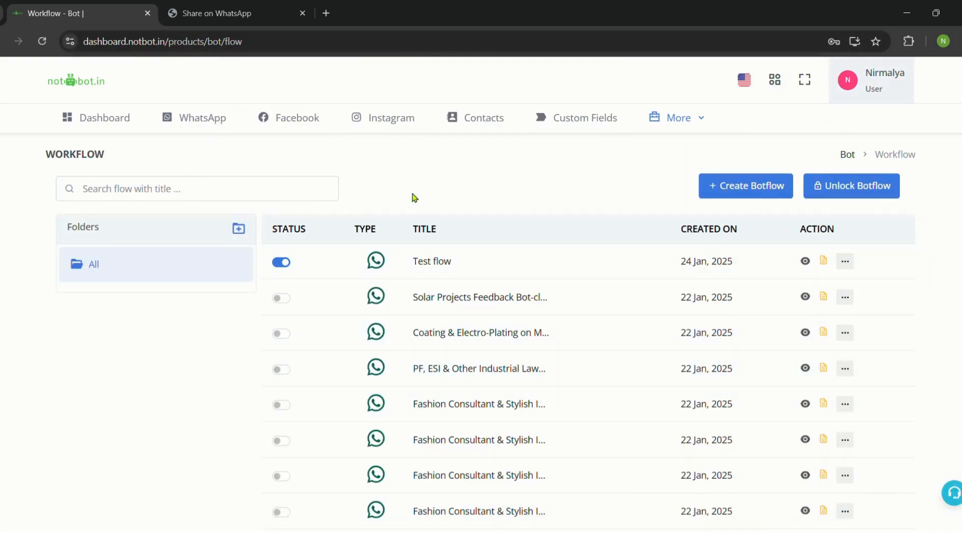
pyautogui.click(806, 261)
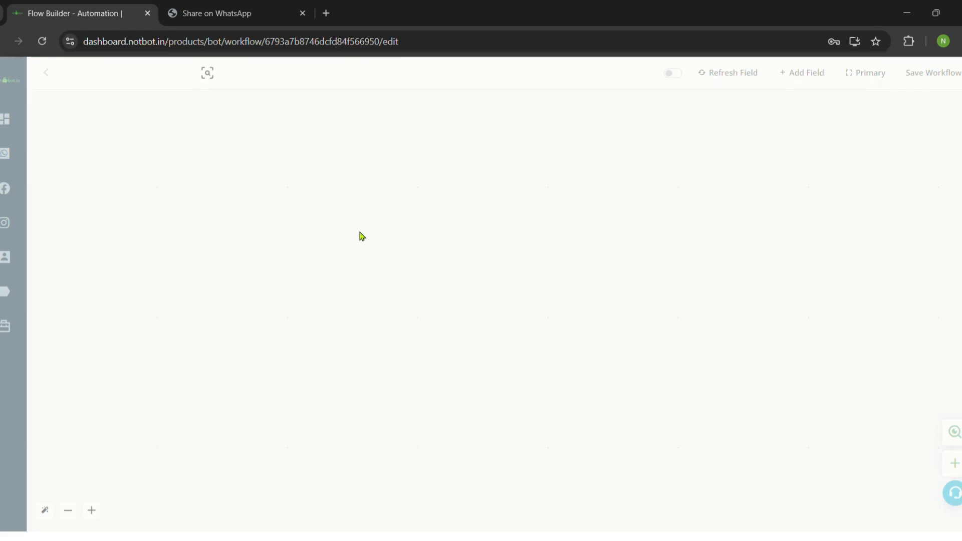
pyautogui.click(45, 73)
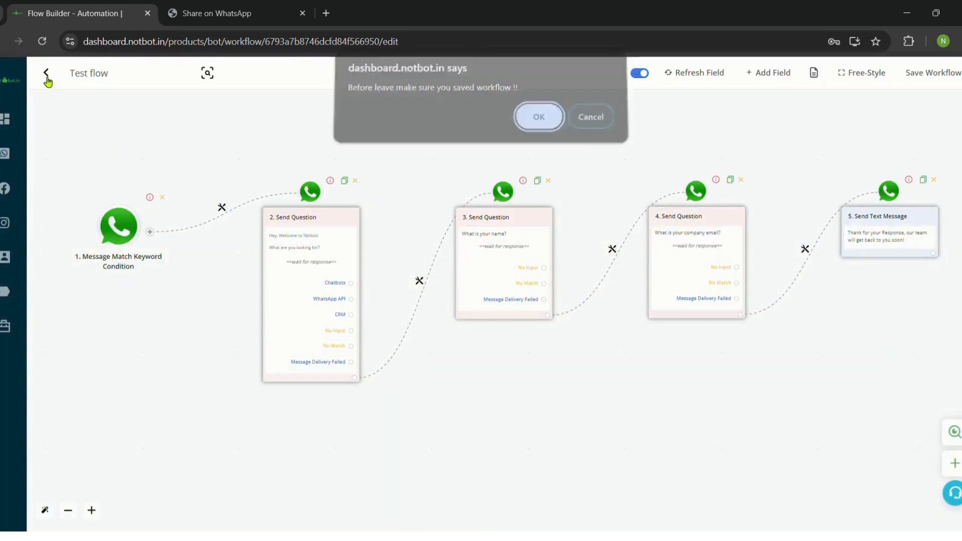
pyautogui.click(523, 123)
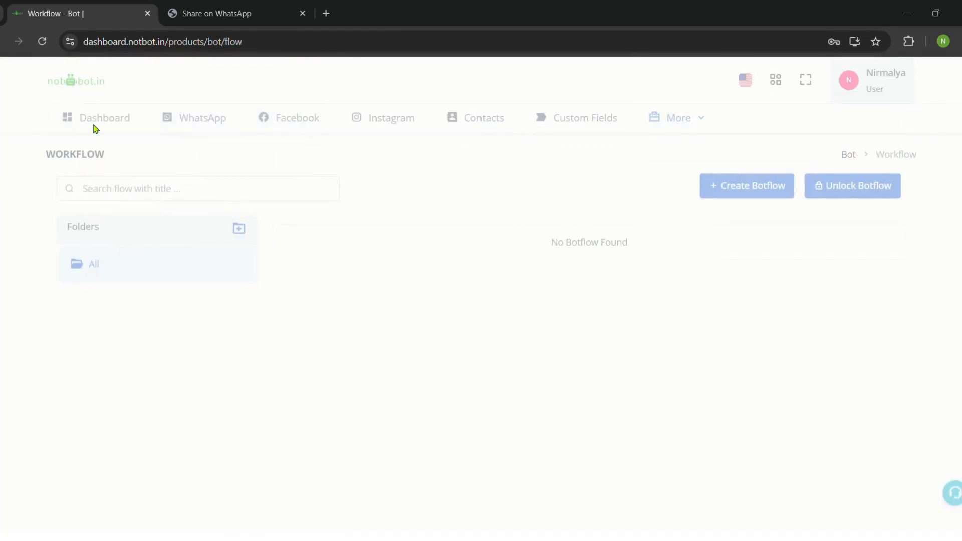
pyautogui.click(100, 122)
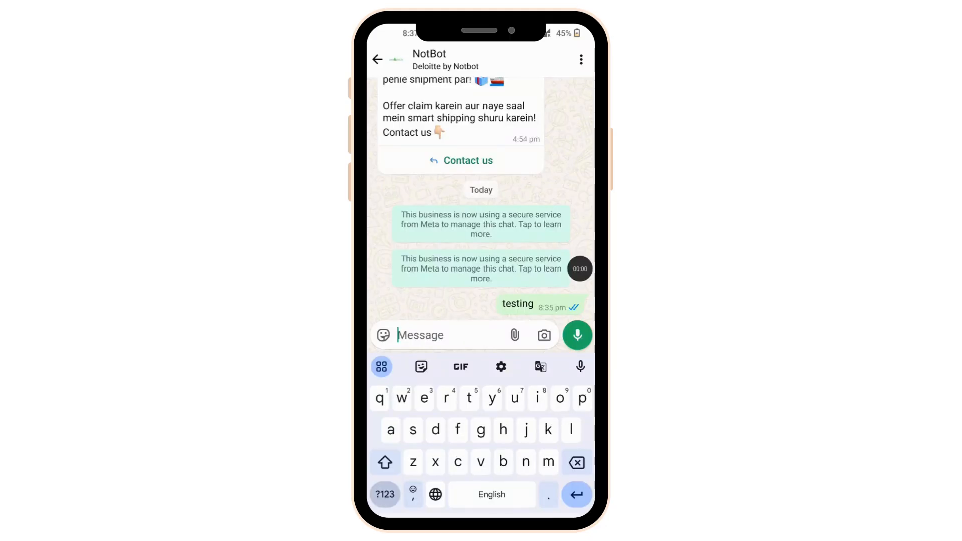
# Send 'testing' in the NotBot chat to trigger the welcome question with three options.
pyautogui.write('testing')
pyautogui.press('BackSpace')
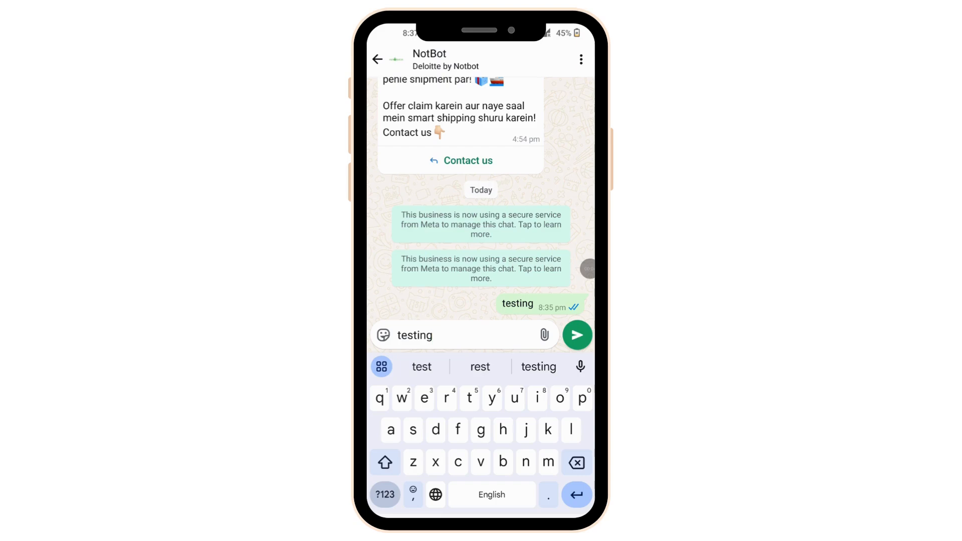
pyautogui.click(577, 335)
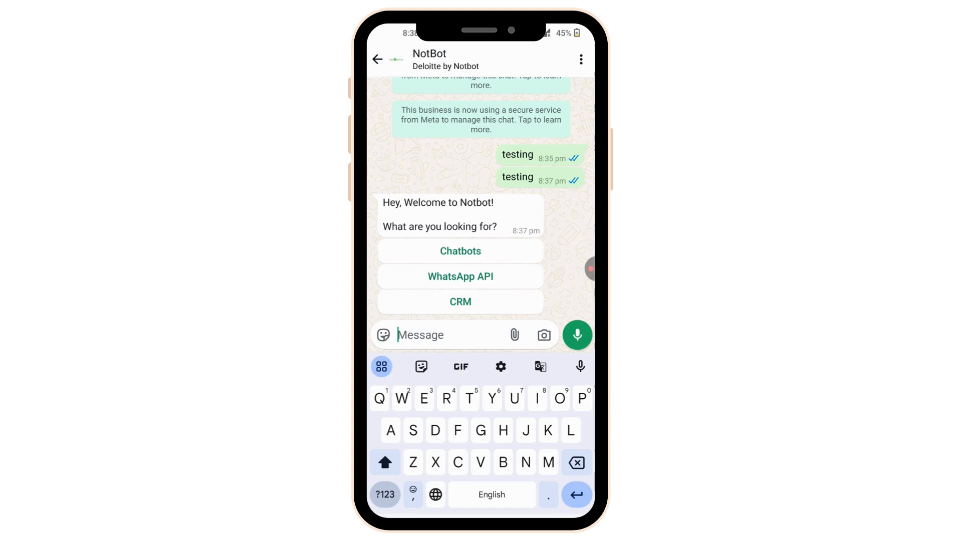
# Pick Chatbots at the welcome prompt and send your name as the reply.
pyautogui.click(460, 251)
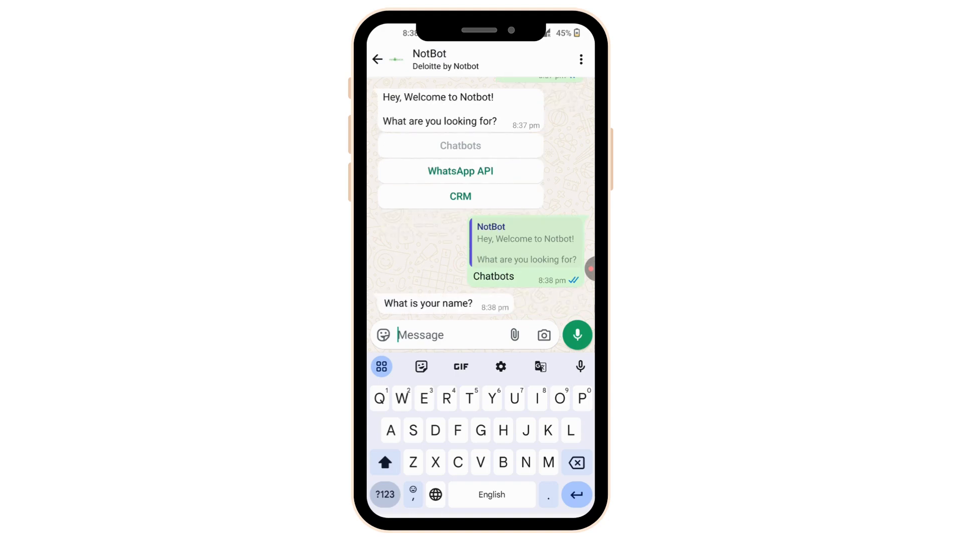
pyautogui.write('Nirmalya')
pyautogui.click(578, 335)
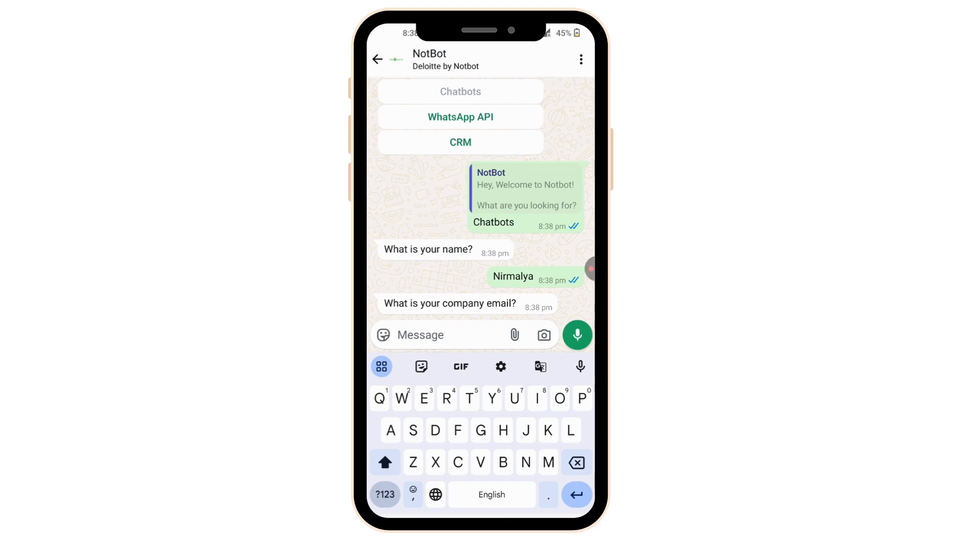
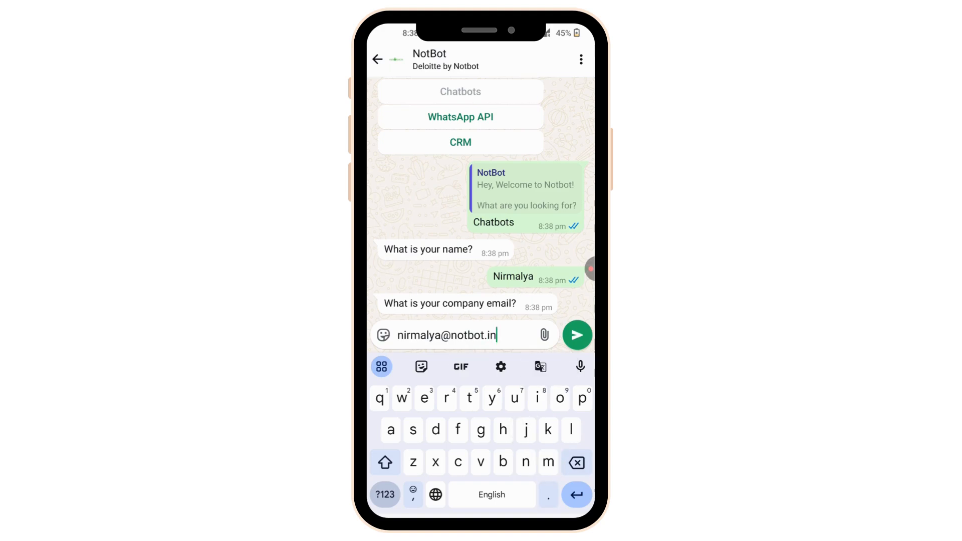
# Type your company email address, correcting typos in the domain, and send it to the bot.
pyautogui.click(577, 335)
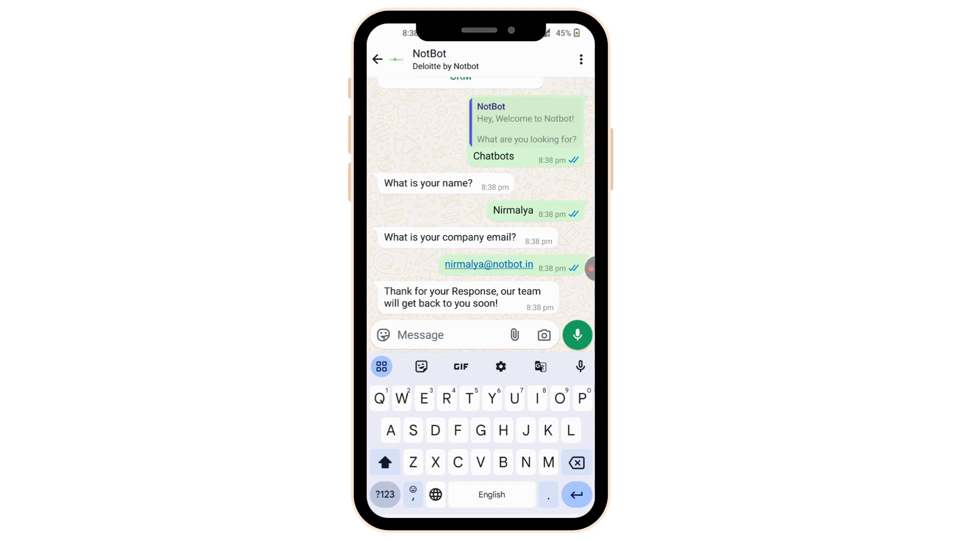
# Review the full conversation ending with the bot's thank-you reply.
pyautogui.scroll(2, 481, 198)
pyautogui.scroll(-2, 481, 198)
pyautogui.press('Escape')
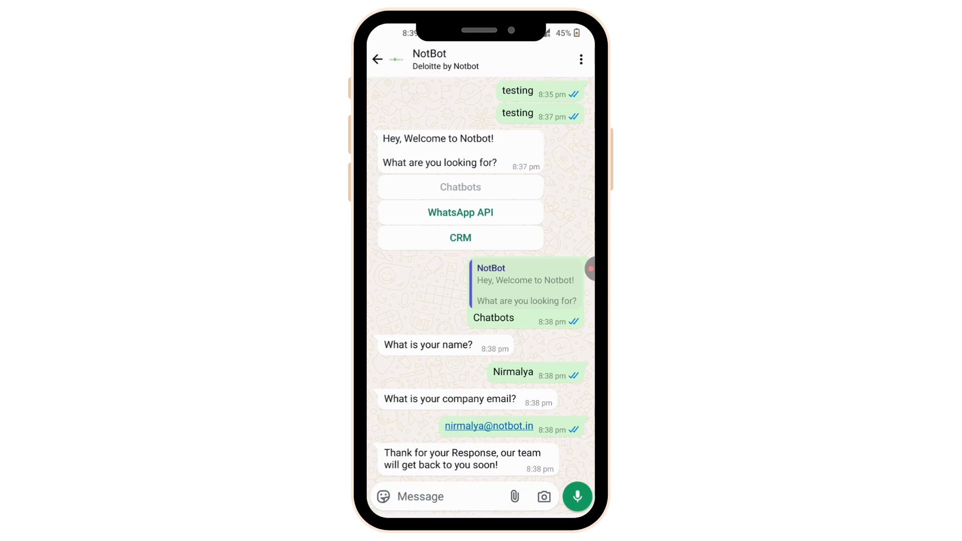
pyautogui.click(591, 269)
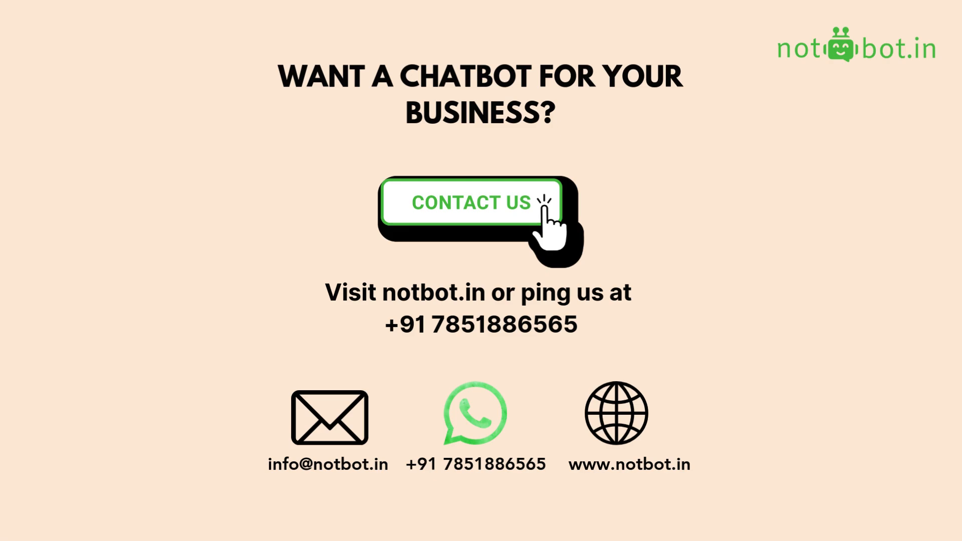